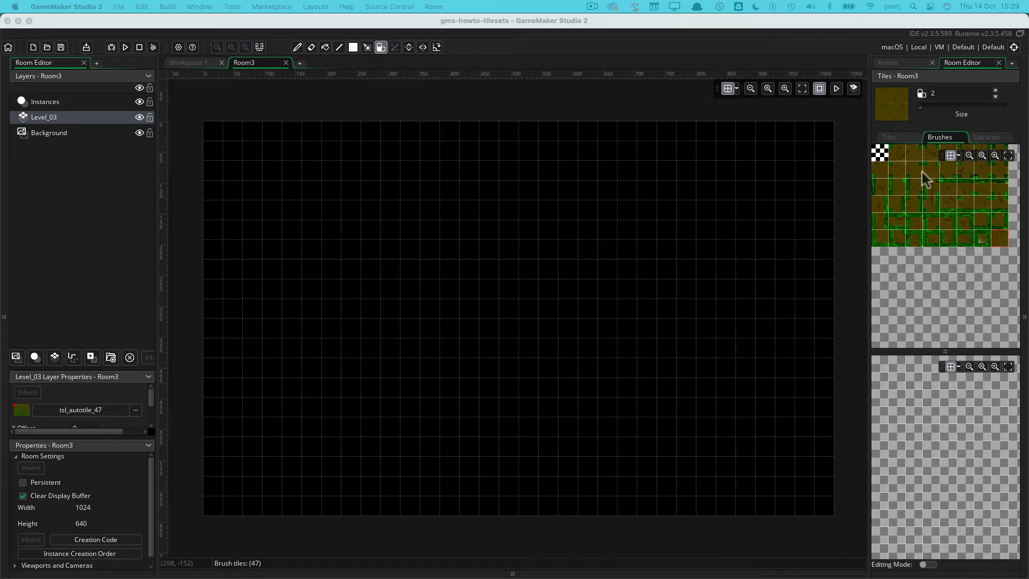
Step: Select the autotile_level_03 autotile and paint the ceiling along the room's top row
{"action": "left_click", "coordinate": [986, 137]}
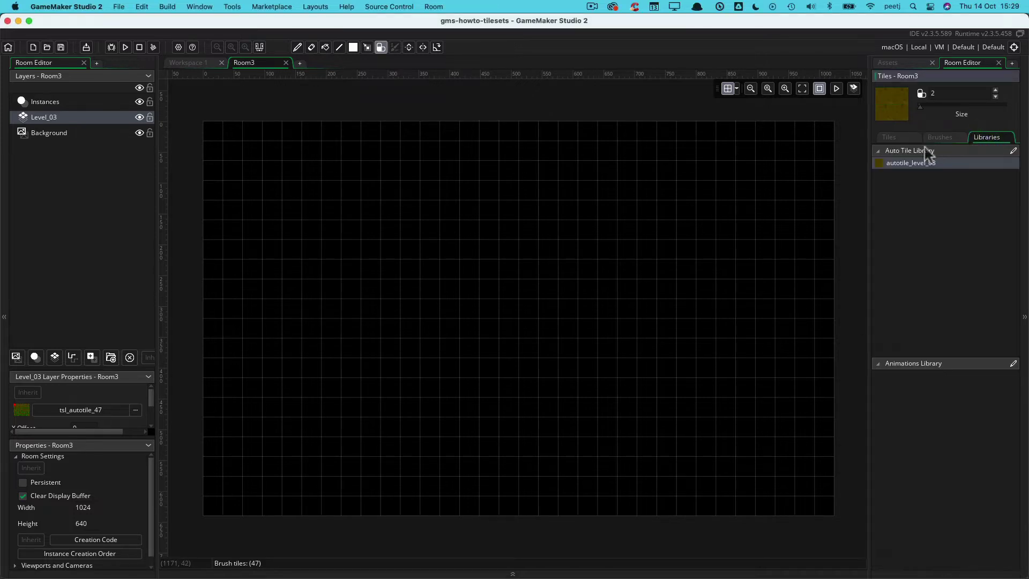
{"action": "left_click", "coordinate": [912, 166]}
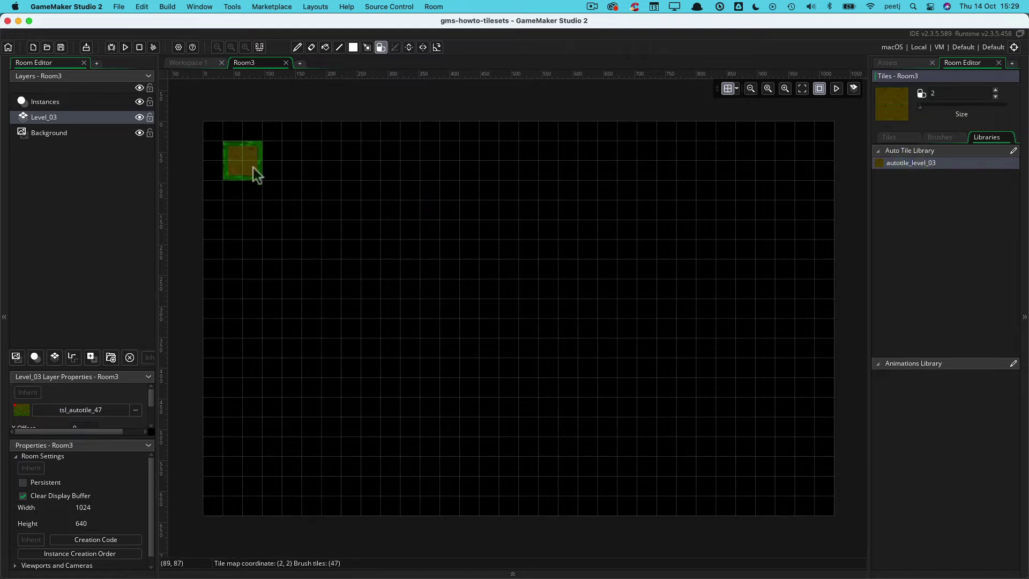
{"action": "mouse_move", "coordinate": [229, 134]}
{"action": "left_mouse_down"}
{"action": "mouse_move", "coordinate": [718, 131]}
{"action": "mouse_move", "coordinate": [834, 182]}
{"action": "mouse_move", "coordinate": [843, 167]}
{"action": "mouse_move", "coordinate": [860, 518]}
{"action": "mouse_move", "coordinate": [819, 542]}
{"action": "mouse_move", "coordinate": [808, 514]}
{"action": "mouse_move", "coordinate": [823, 510]}
{"action": "mouse_move", "coordinate": [776, 522]}
{"action": "mouse_move", "coordinate": [225, 507]}
{"action": "mouse_move", "coordinate": [210, 477]}
{"action": "mouse_move", "coordinate": [211, 140]}
{"action": "left_mouse_up"}
Step: With a brush size of 3, paint the stepped ground and side walls, undoing a stray block
{"action": "left_click", "coordinate": [922, 106]}
{"action": "mouse_move", "coordinate": [332, 496]}
{"action": "left_mouse_down"}
{"action": "mouse_move", "coordinate": [340, 469]}
{"action": "mouse_move", "coordinate": [288, 477]}
{"action": "left_mouse_up"}
{"action": "mouse_move", "coordinate": [433, 487]}
{"action": "left_mouse_down"}
{"action": "mouse_move", "coordinate": [440, 396]}
{"action": "mouse_move", "coordinate": [458, 376]}
{"action": "mouse_move", "coordinate": [455, 466]}
{"action": "mouse_move", "coordinate": [563, 485]}
{"action": "mouse_move", "coordinate": [771, 495]}
{"action": "mouse_move", "coordinate": [754, 457]}
{"action": "mouse_move", "coordinate": [805, 462]}
{"action": "mouse_move", "coordinate": [784, 379]}
{"action": "mouse_move", "coordinate": [805, 364]}
{"action": "mouse_move", "coordinate": [806, 324]}
{"action": "left_mouse_up"}
{"action": "left_click", "coordinate": [567, 328]}
{"action": "key", "text": "super+z"}
Step: At brush size 1, paint six floating platforms and a solid column hanging from the ceiling
{"action": "left_click_drag", "start_coordinate": [924, 107], "coordinate": [919, 107]}
{"action": "left_click_drag", "start_coordinate": [269, 210], "coordinate": [410, 210]}
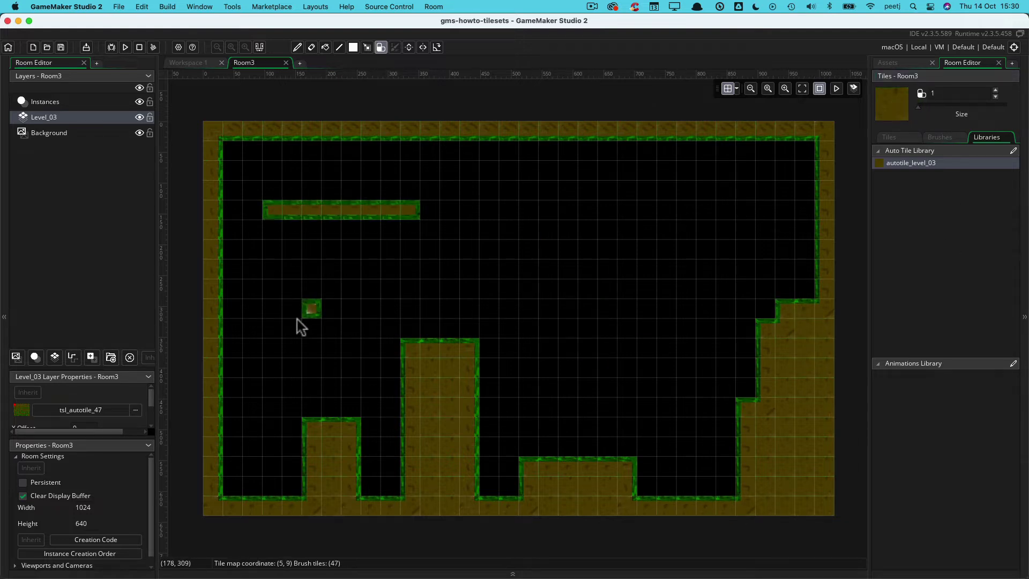
{"action": "left_click_drag", "start_coordinate": [269, 348], "coordinate": [313, 348]}
{"action": "left_click_drag", "start_coordinate": [488, 268], "coordinate": [533, 270]}
{"action": "left_click_drag", "start_coordinate": [546, 229], "coordinate": [591, 228]}
{"action": "left_click_drag", "start_coordinate": [626, 190], "coordinate": [664, 194]}
{"action": "left_click_drag", "start_coordinate": [567, 349], "coordinate": [627, 349]}
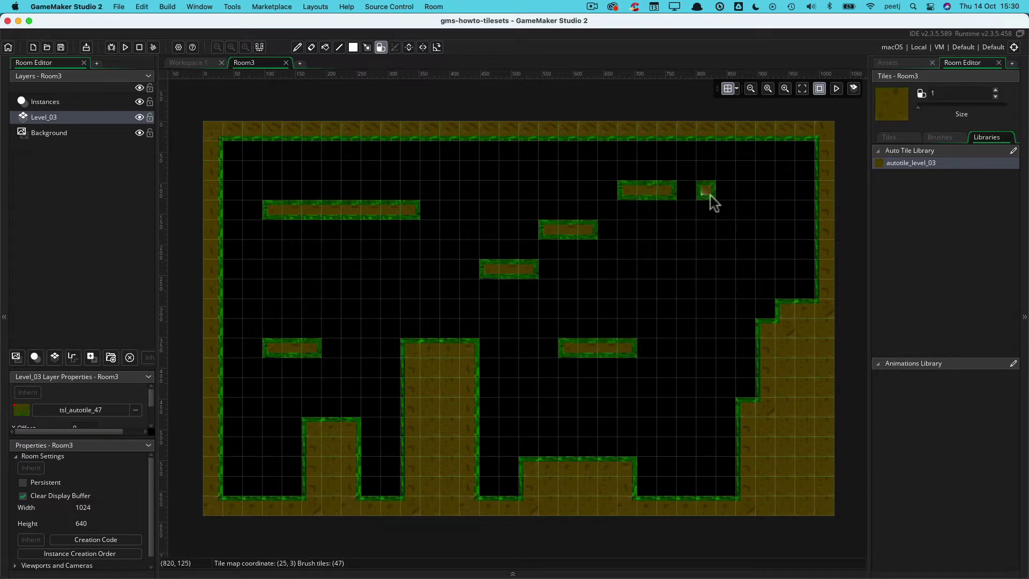
{"action": "left_click_drag", "start_coordinate": [725, 147], "coordinate": [742, 255]}
{"action": "mouse_move", "coordinate": [734, 216]}
{"action": "left_mouse_down"}
{"action": "mouse_move", "coordinate": [737, 207]}
{"action": "mouse_move", "coordinate": [728, 262]}
{"action": "left_mouse_up"}
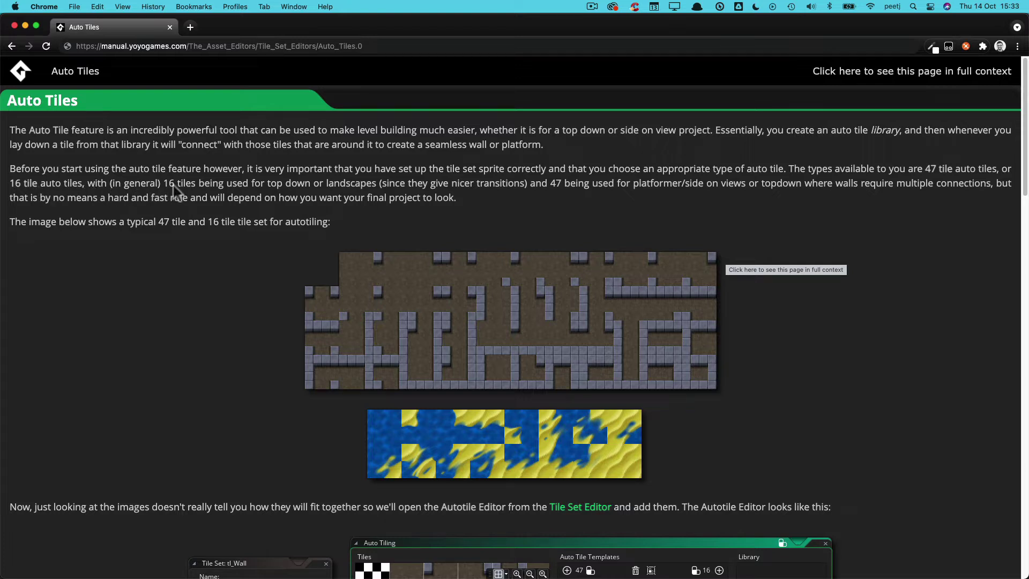
Step: Highlight the manual's notes recommending 16-tile sets for top-down and 47-tile sets for platformer views
{"action": "left_click_drag", "start_coordinate": [164, 182], "coordinate": [381, 185]}
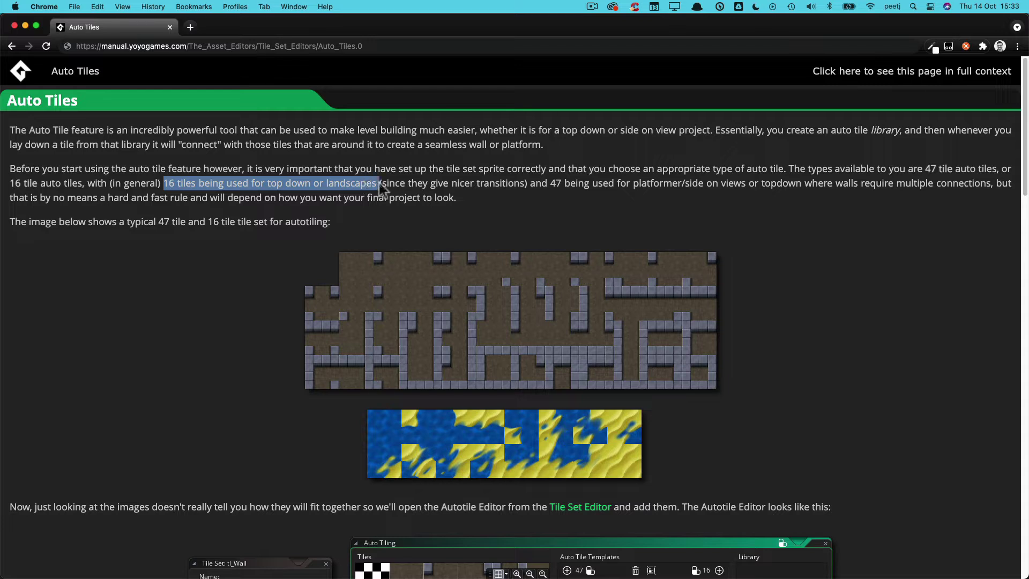
{"action": "left_click_drag", "start_coordinate": [550, 183], "coordinate": [776, 184]}
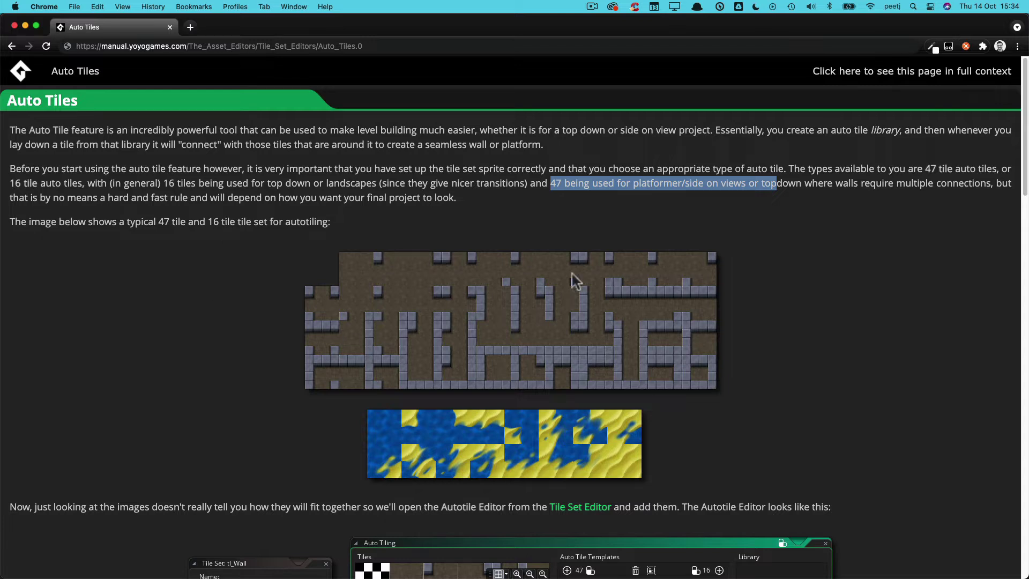
Step: Switch to Photoshop and hide the grid over the grey-and-black autotile template
{"action": "key", "text": "super+Tab"}
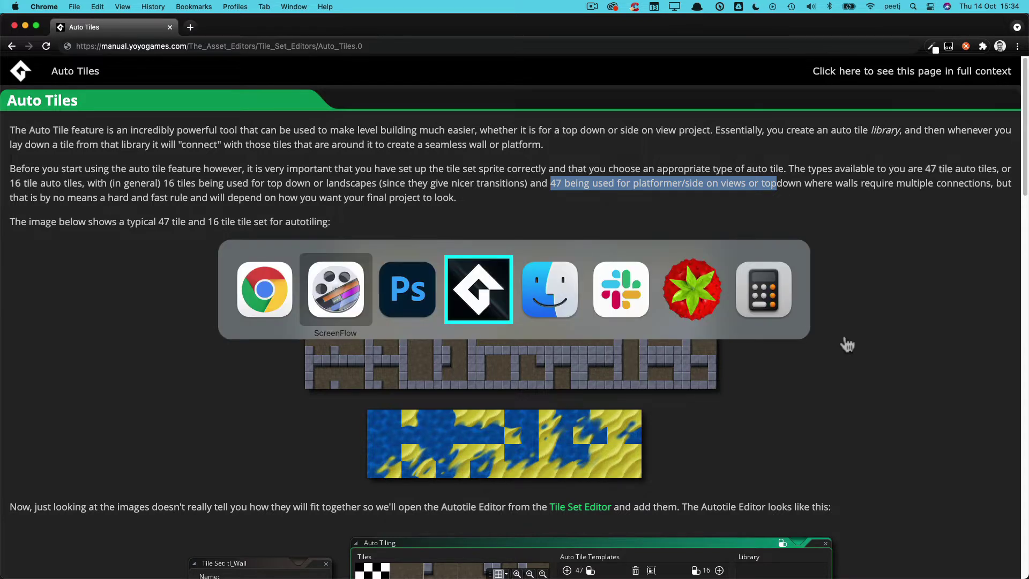
{"action": "key", "text": "super+Tab"}
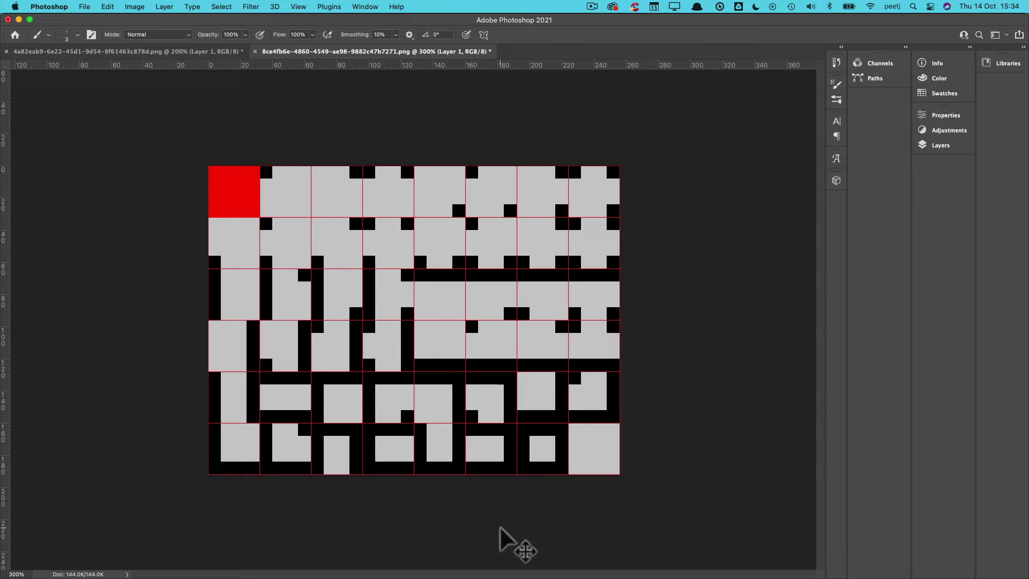
{"action": "key", "text": "super+apostrophe"}
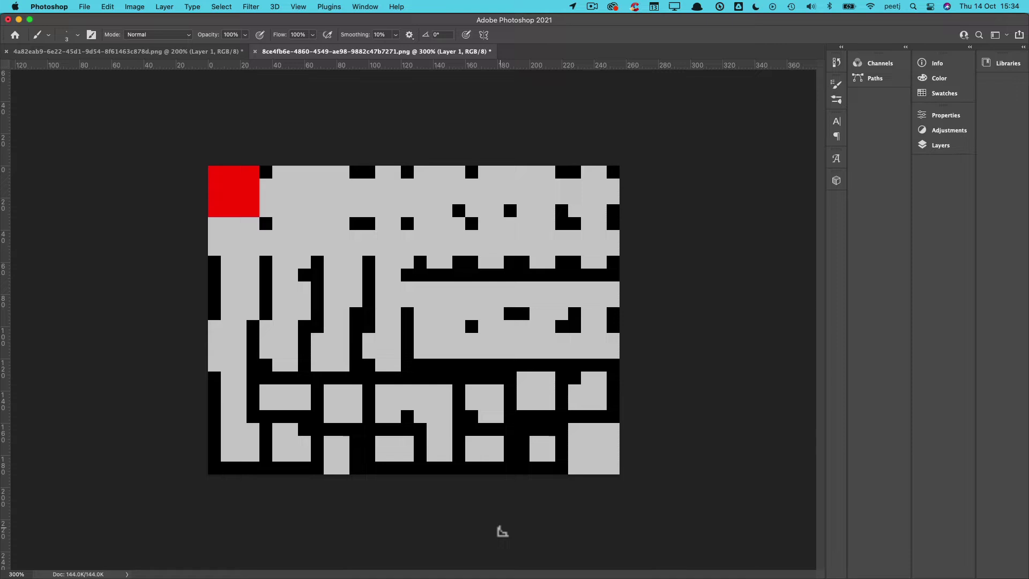
Step: Check the template's Image Size, cancel it leaving 256 × 192 px, and show the grid again
{"action": "key", "text": "super+alt+i"}
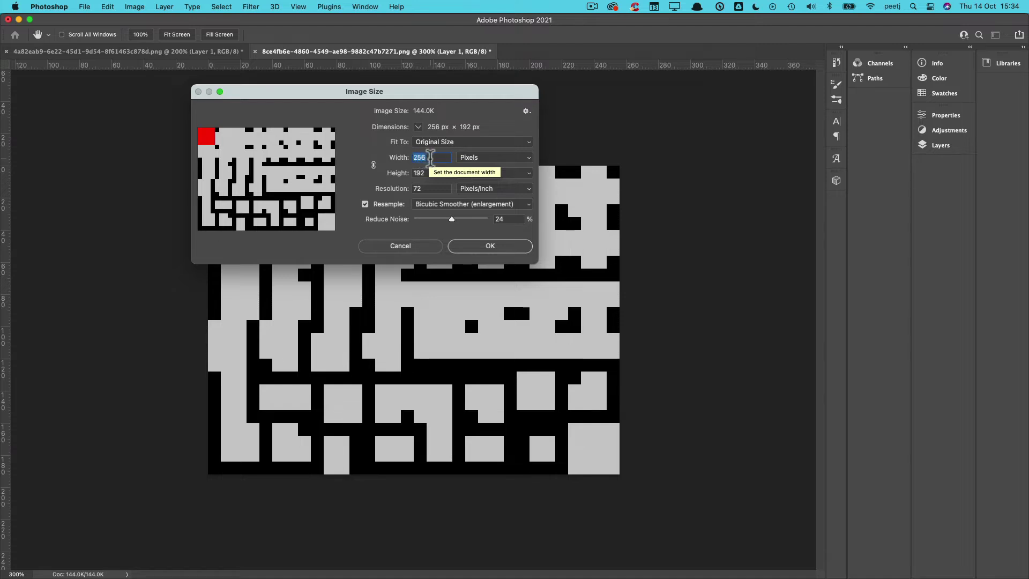
{"action": "left_click", "coordinate": [426, 246]}
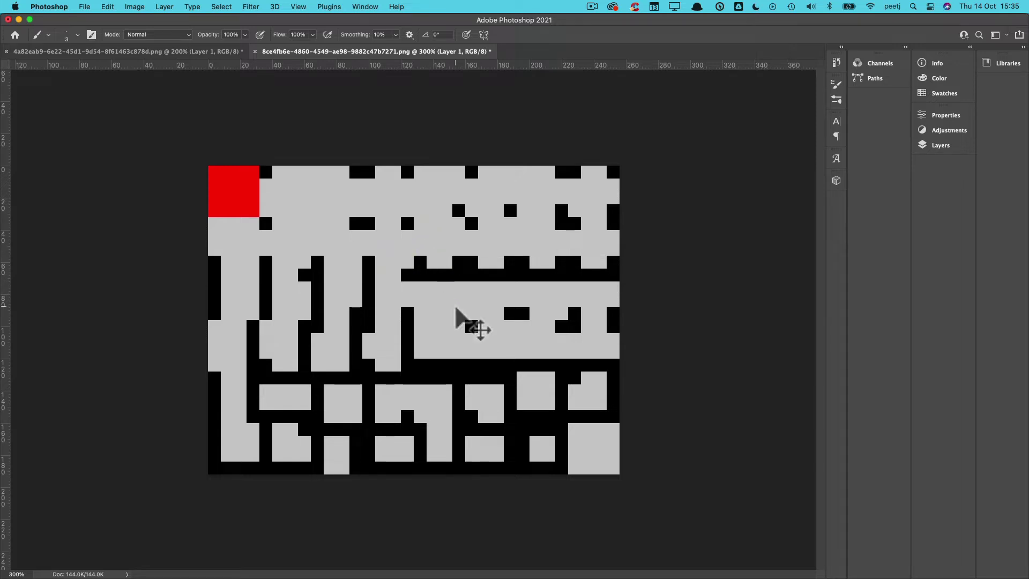
{"action": "key", "text": "super+apostrophe"}
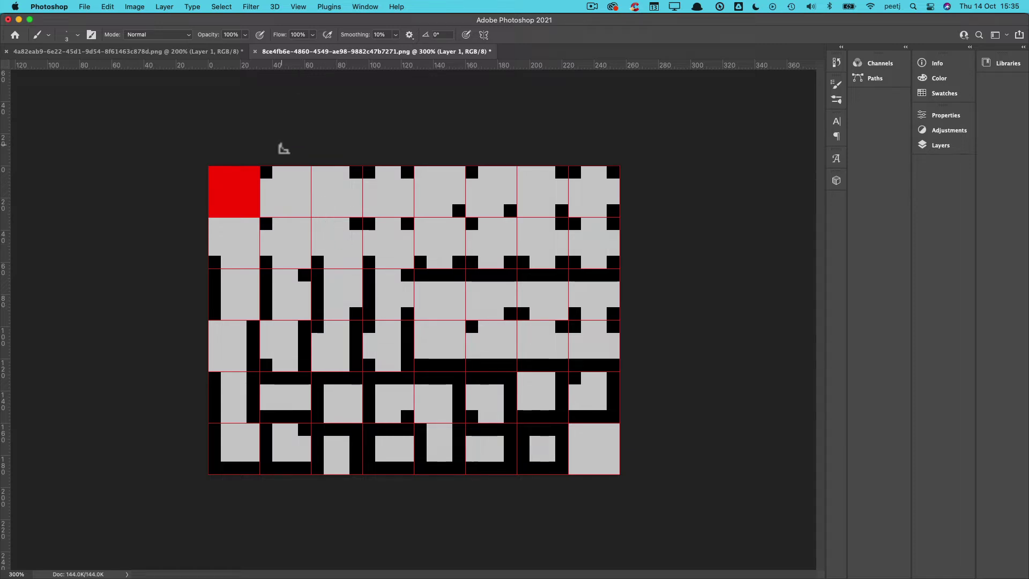
Step: Zoom the textured grass-and-dirt tileset to 300% and compare it against the grey-and-black template
{"action": "left_click", "coordinate": [178, 54]}
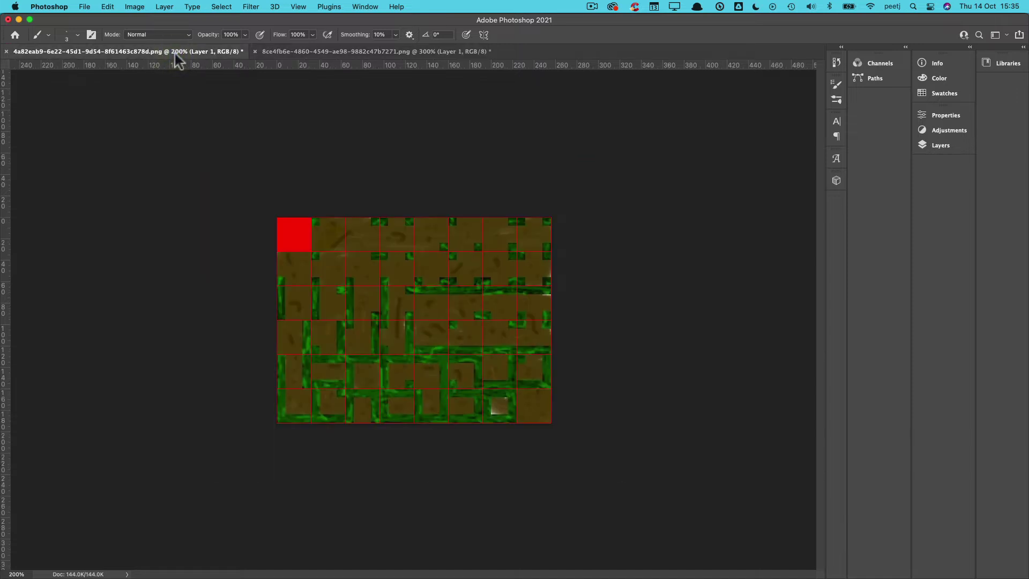
{"action": "key", "text": "super+equal"}
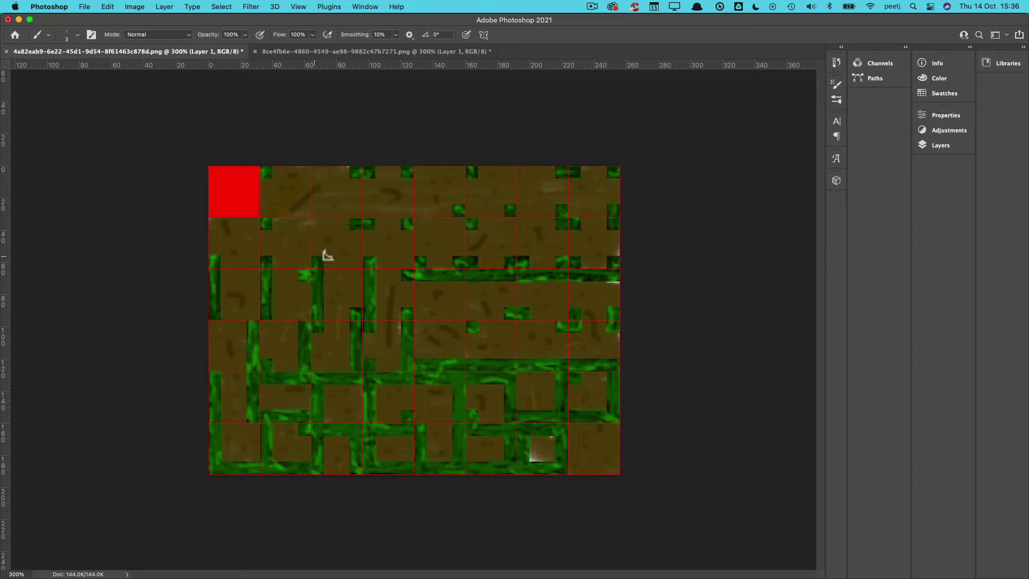
{"action": "left_click", "coordinate": [300, 53]}
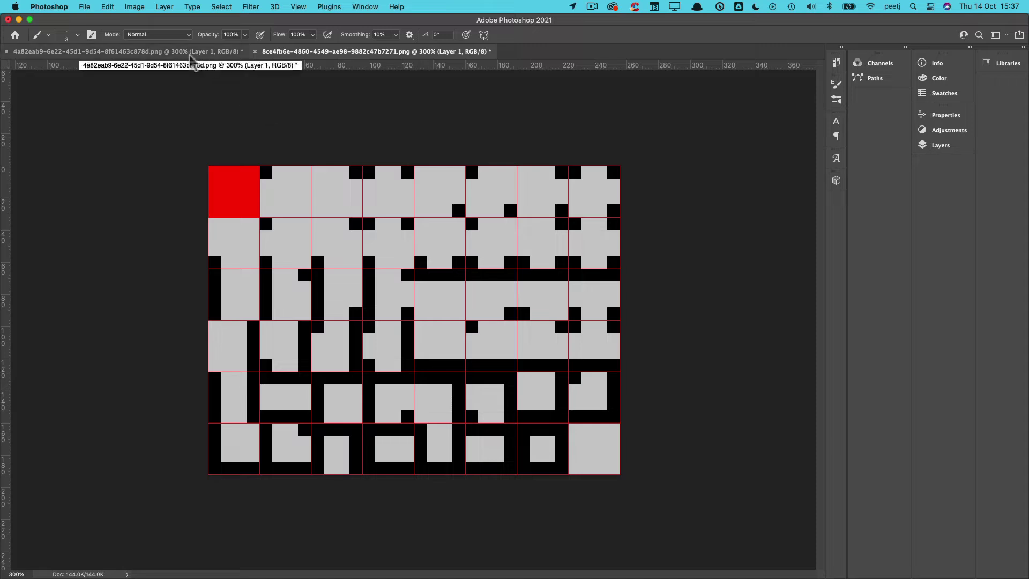
Step: Bring the textured grass-and-dirt tileset document back to the front
{"action": "left_click", "coordinate": [191, 53]}
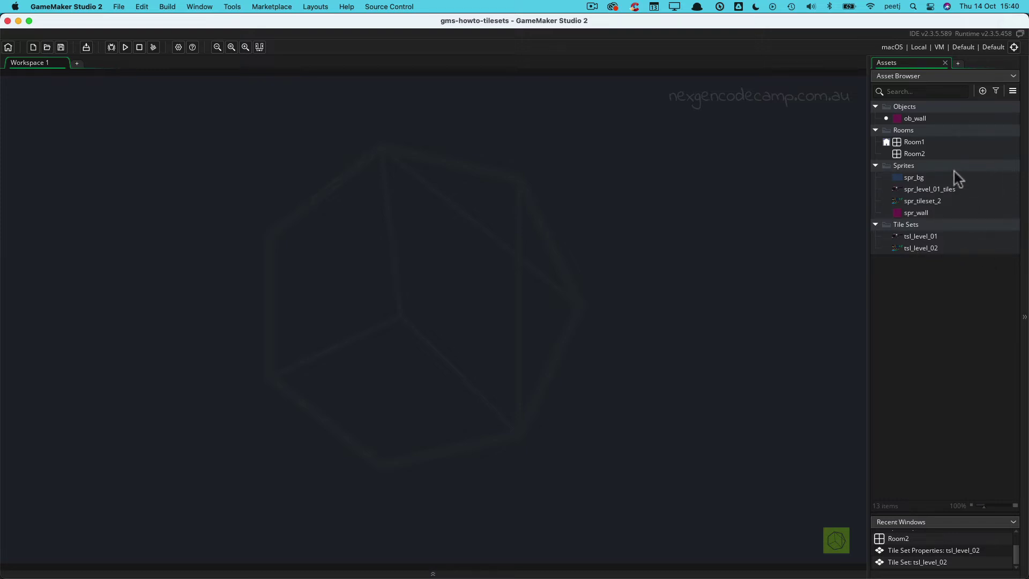
Step: Create a new room in the Rooms folder, discarding a first attempt, and keep the name Room3
{"action": "right_click", "coordinate": [908, 132]}
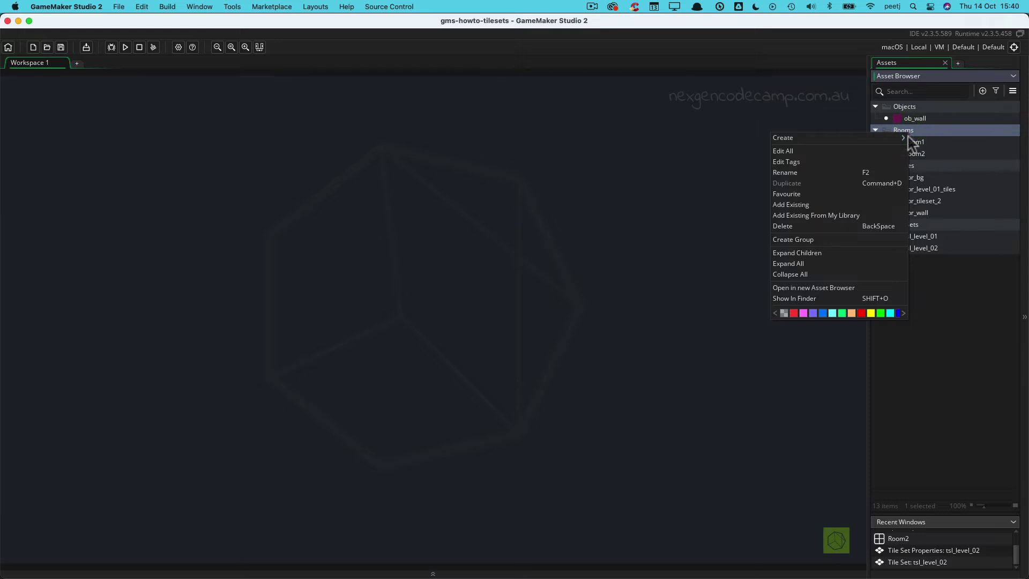
{"action": "mouse_move", "coordinate": [896, 137]}
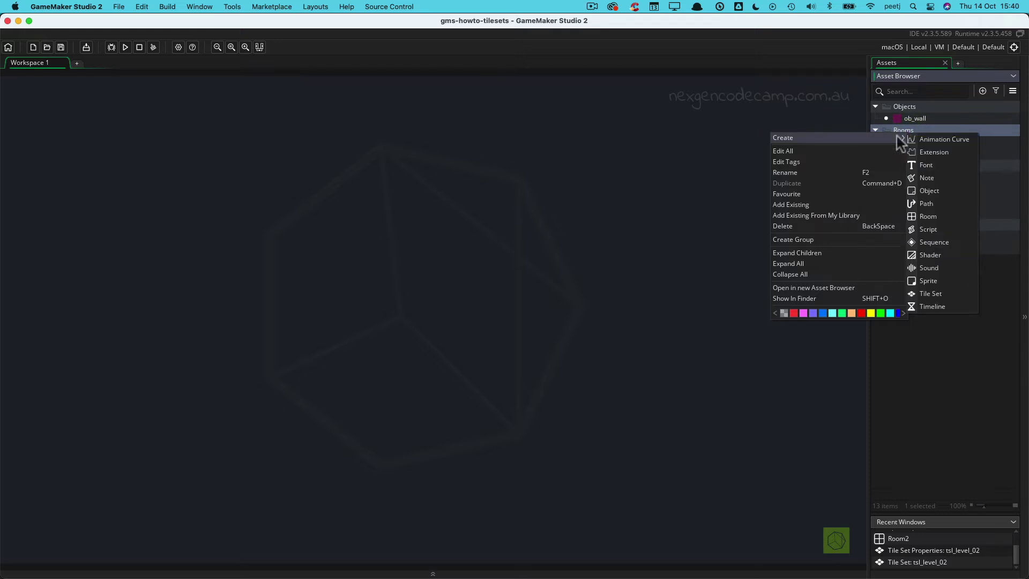
{"action": "left_click", "coordinate": [931, 218]}
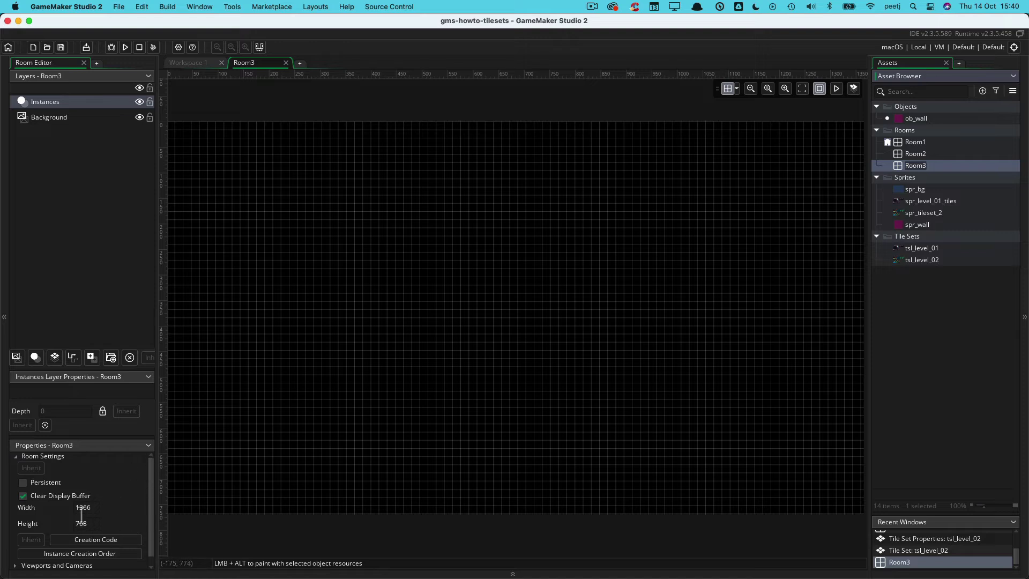
{"action": "key", "text": "Delete"}
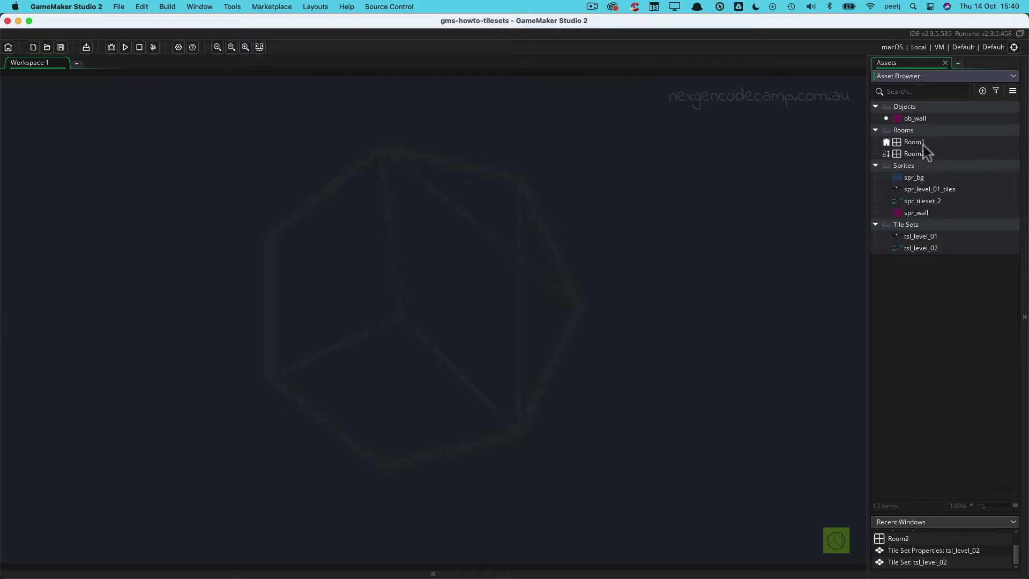
{"action": "left_click", "coordinate": [911, 131]}
{"action": "right_click", "coordinate": [913, 134]}
{"action": "mouse_move", "coordinate": [898, 137]}
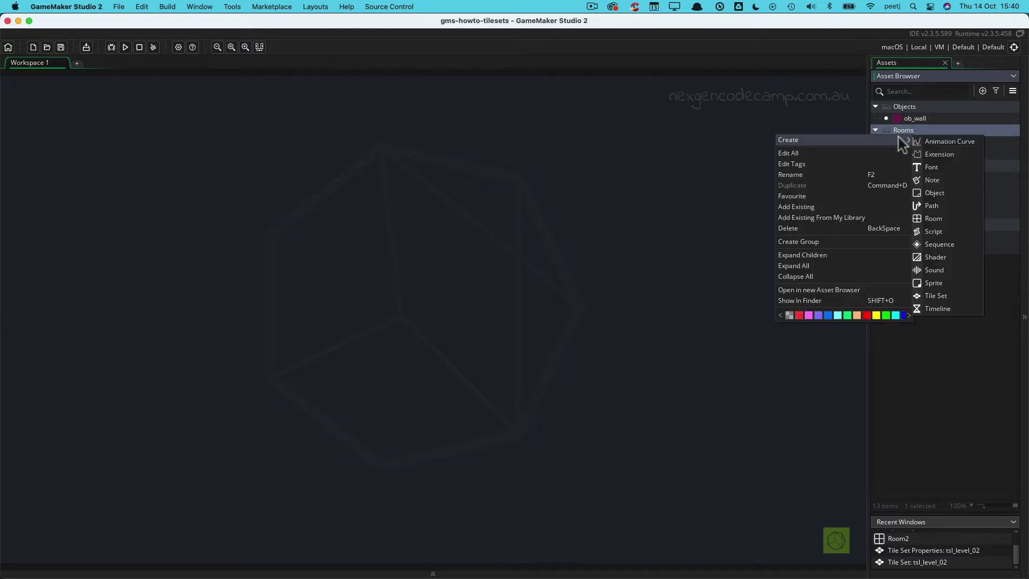
{"action": "left_click", "coordinate": [935, 218]}
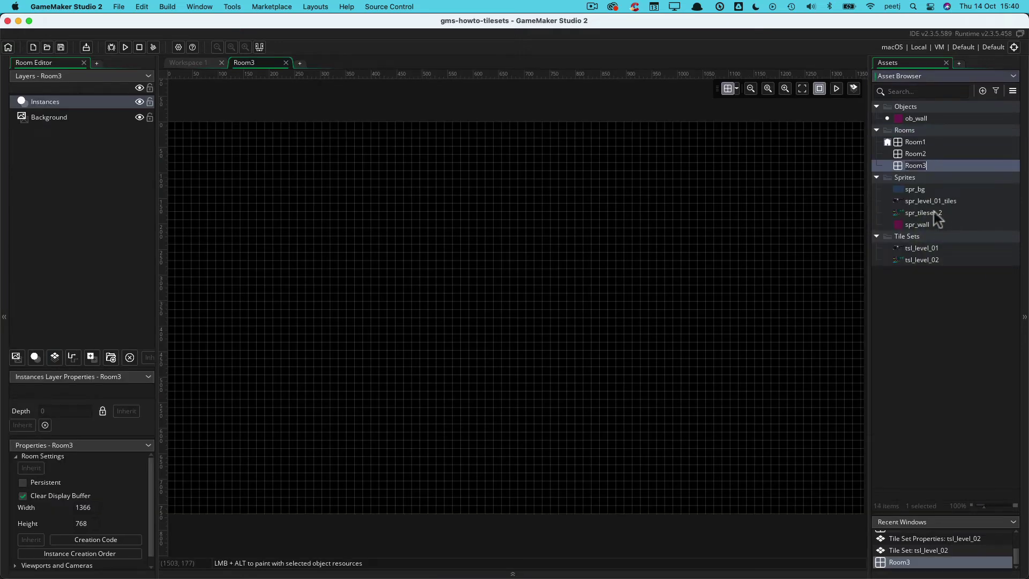
{"action": "key", "text": "Return"}
Step: Set Room3's width to 1024 and height to 640 in Room Settings
{"action": "left_click", "coordinate": [94, 507]}
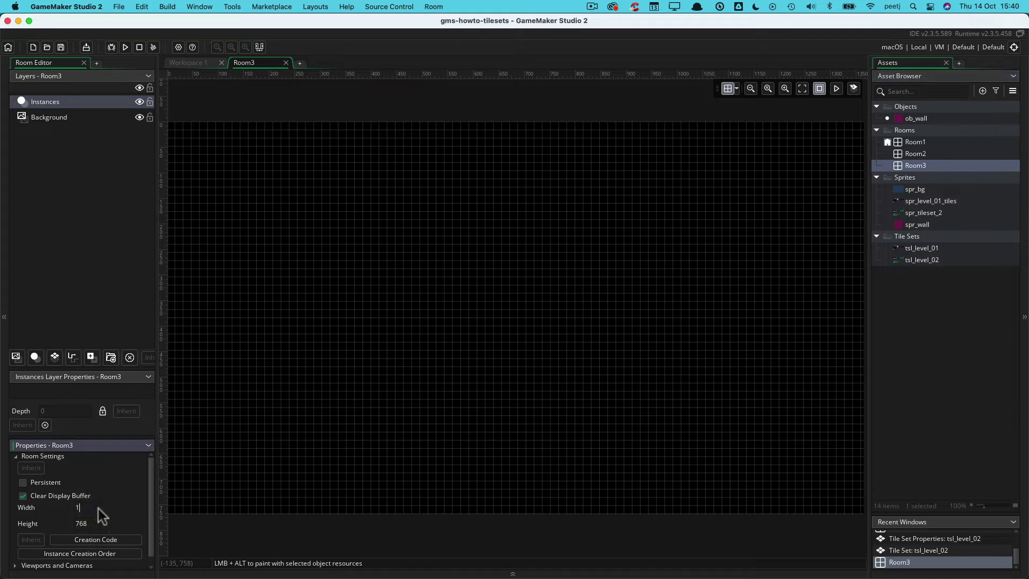
{"action": "type", "text": "1024"}
{"action": "key", "text": "Tab"}
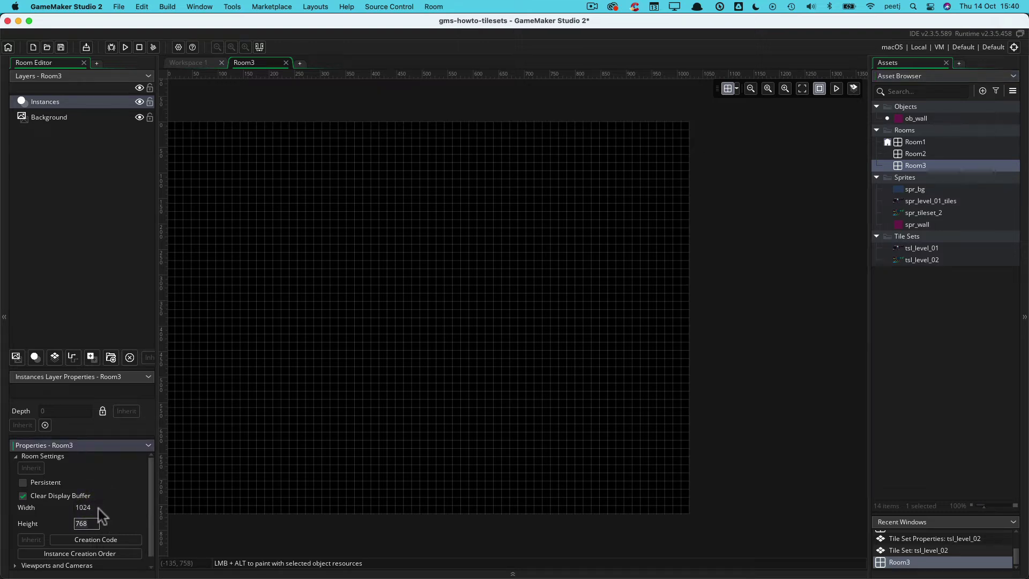
{"action": "key", "text": "BackSpace"}
{"action": "key", "text": "BackSpace"}
{"action": "key", "text": "BackSpace"}
{"action": "type", "text": "640"}
{"action": "key", "text": "Return"}
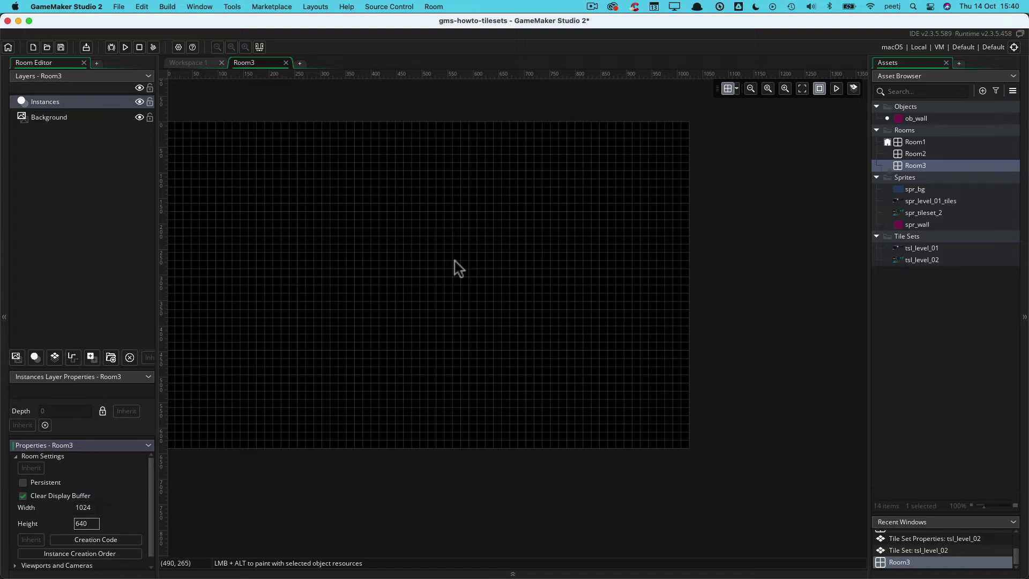
{"action": "left_click", "coordinate": [802, 88]}
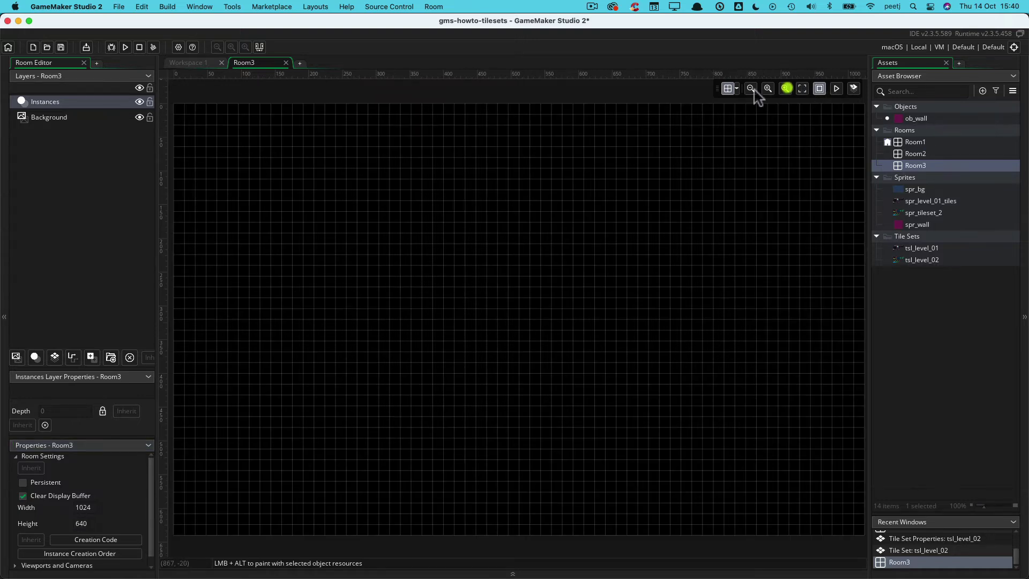
Step: Change Room3's Grid X and Grid Y from 16 to 32 pixels
{"action": "left_click", "coordinate": [751, 90]}
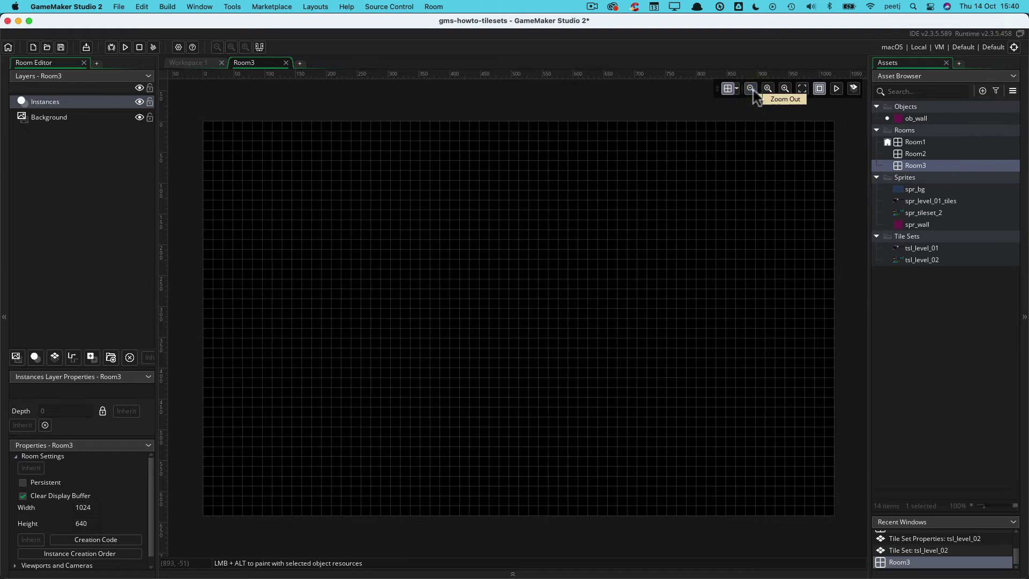
{"action": "left_click", "coordinate": [736, 90]}
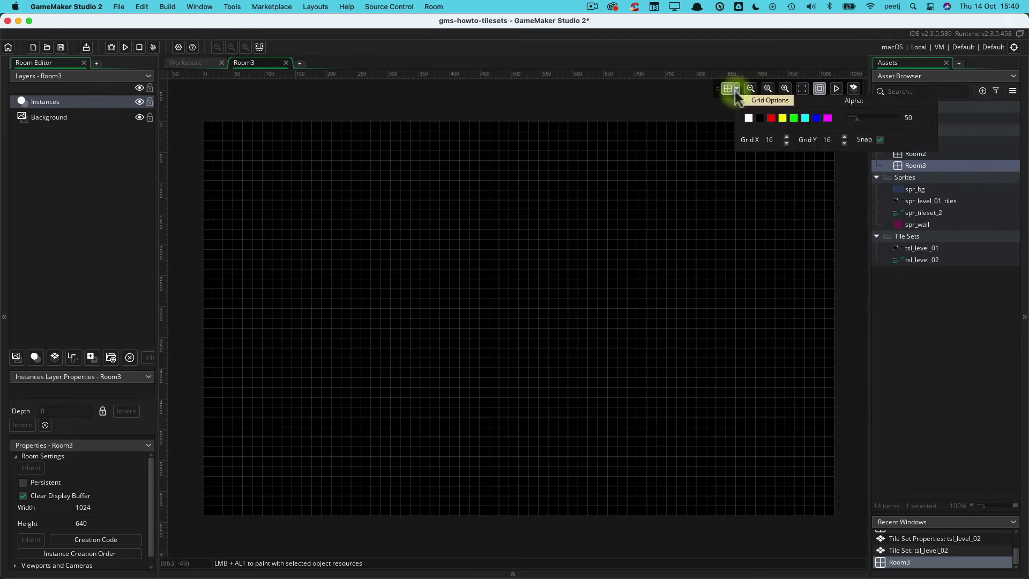
{"action": "left_click", "coordinate": [775, 140]}
{"action": "key", "text": "BackSpace"}
{"action": "key", "text": "BackSpace"}
{"action": "type", "text": "32"}
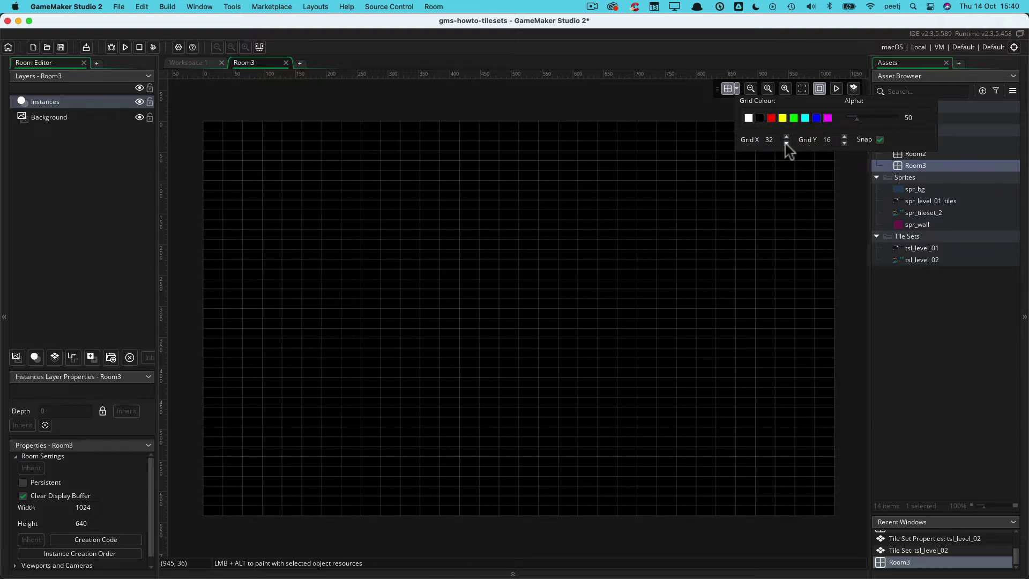
{"action": "key", "text": "Tab"}
{"action": "key", "text": "BackSpace"}
{"action": "key", "text": "BackSpace"}
{"action": "type", "text": "32"}
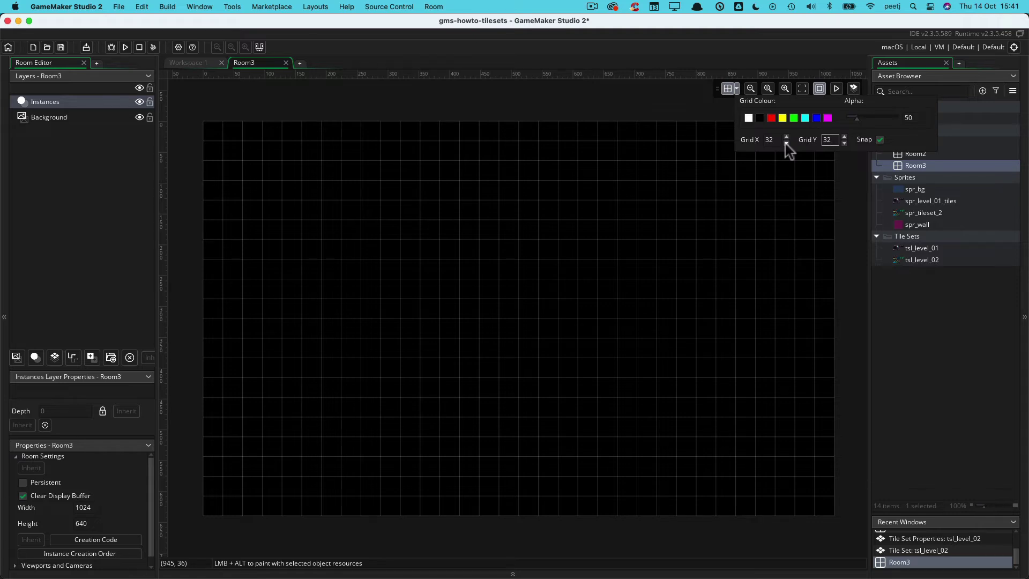
{"action": "left_click", "coordinate": [727, 89]}
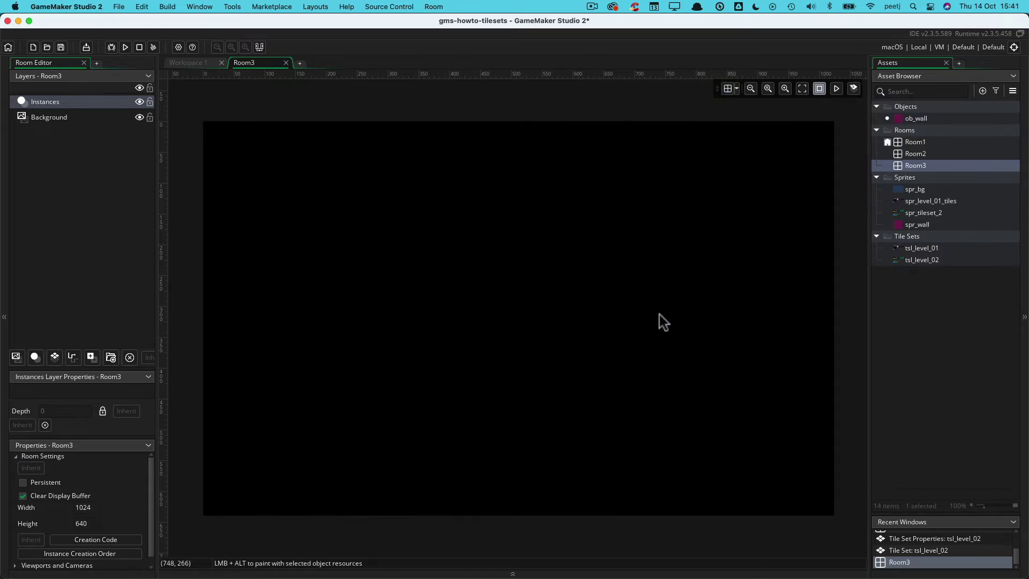
Step: Turn the grid back on, add a tile layer named Level_03, and move it below Instances
{"action": "left_click", "coordinate": [726, 89]}
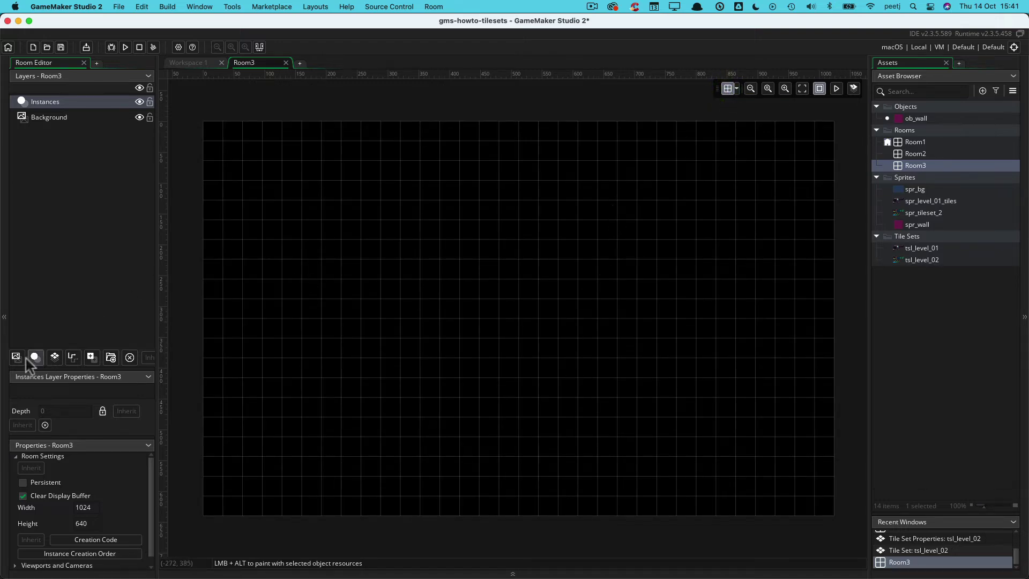
{"action": "left_click", "coordinate": [54, 356]}
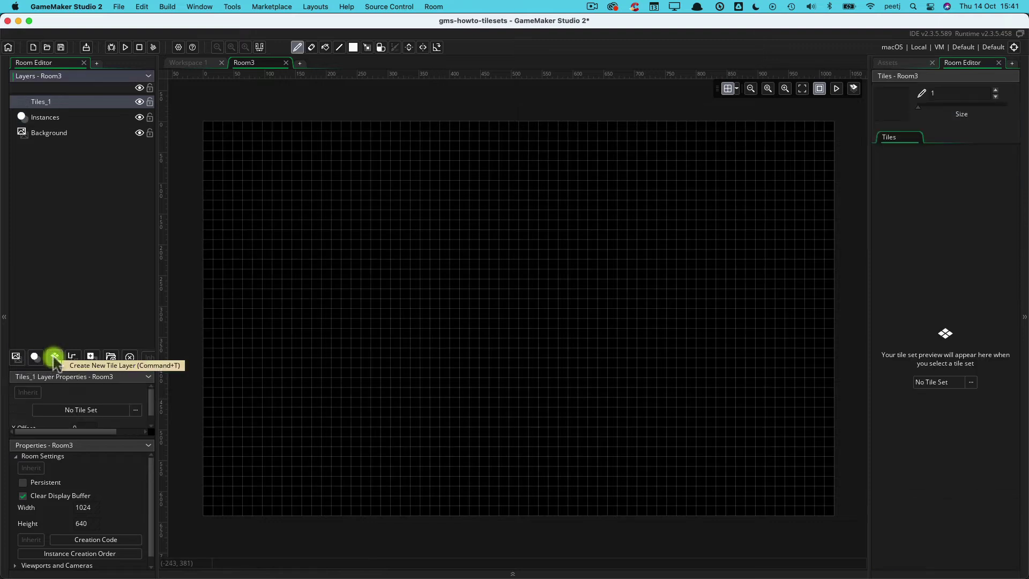
{"action": "left_click", "coordinate": [43, 104]}
{"action": "left_click", "coordinate": [46, 106]}
{"action": "type", "text": "Level"}
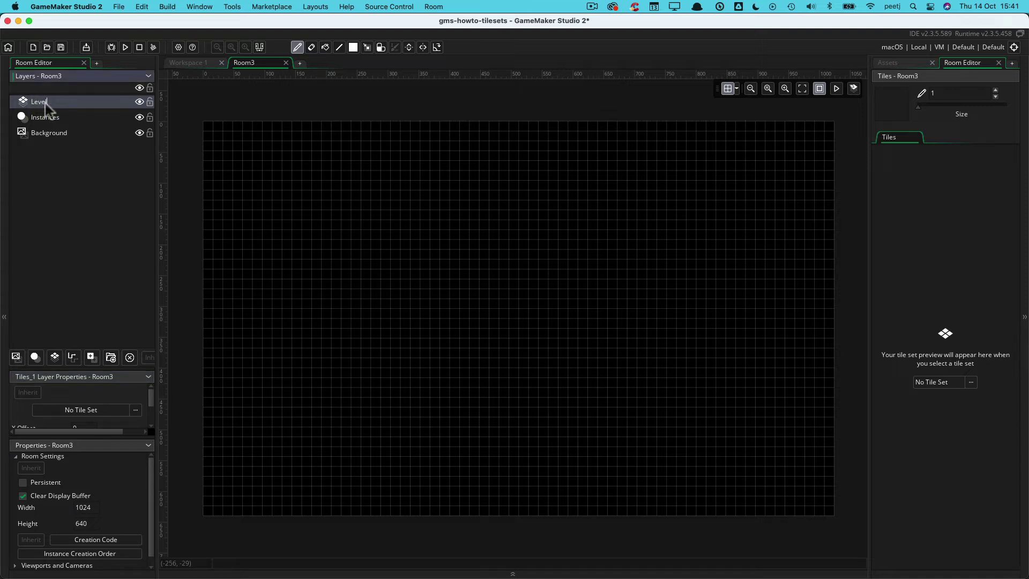
{"action": "type", "text": "_03"}
{"action": "key", "text": "Return"}
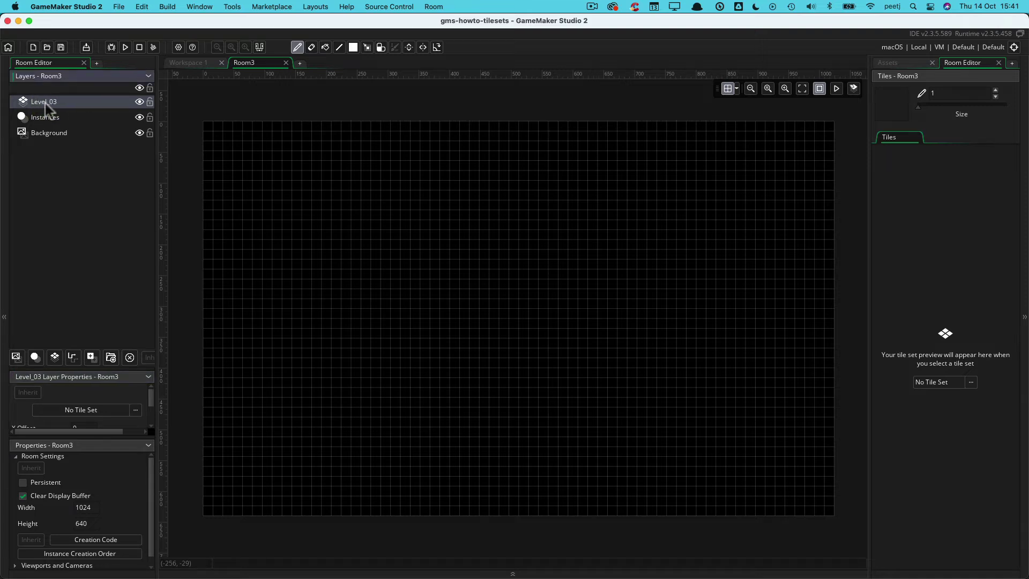
{"action": "left_click_drag", "start_coordinate": [47, 109], "coordinate": [46, 130]}
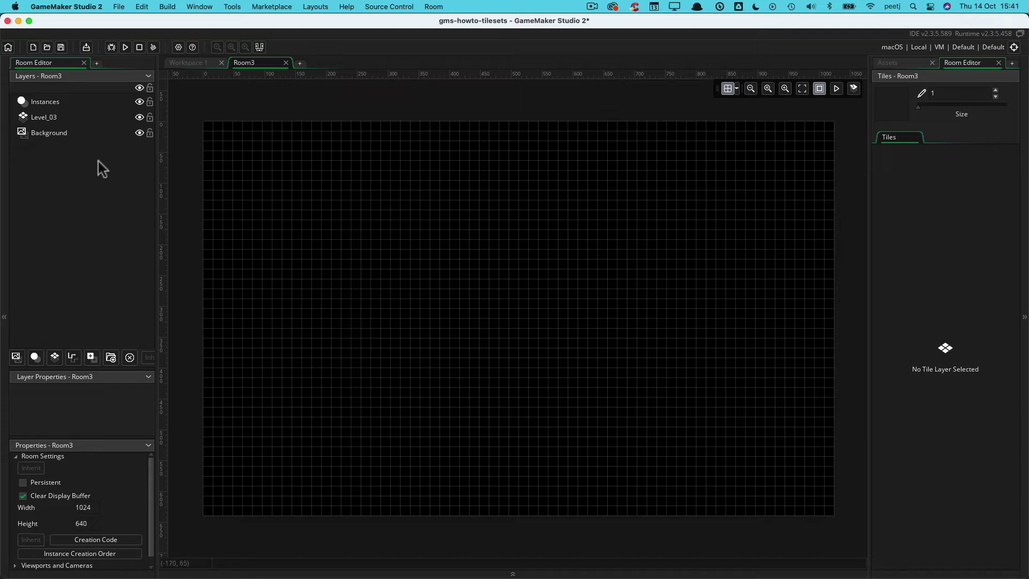
{"action": "left_click", "coordinate": [54, 118]}
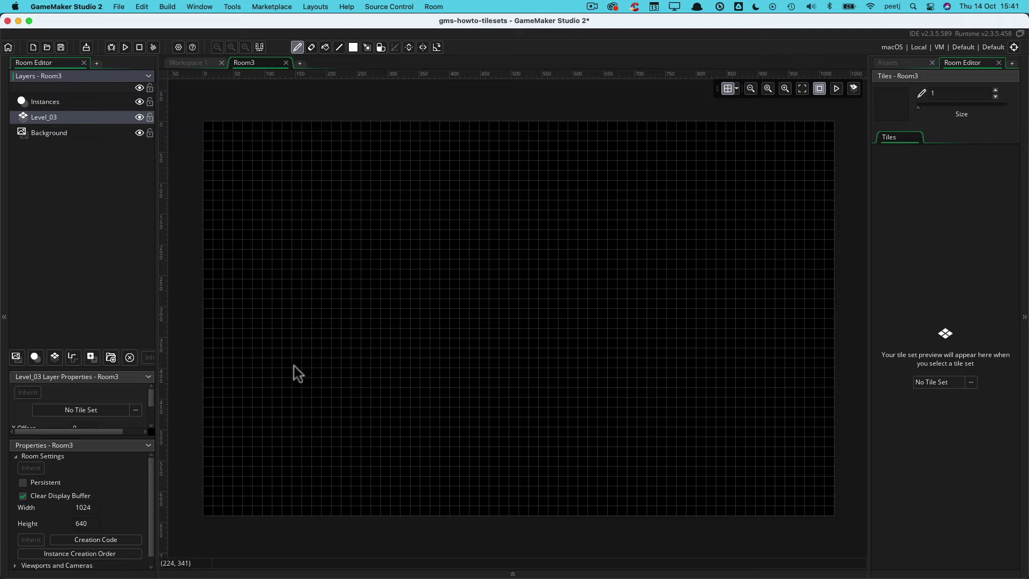
{"action": "left_click", "coordinate": [75, 121]}
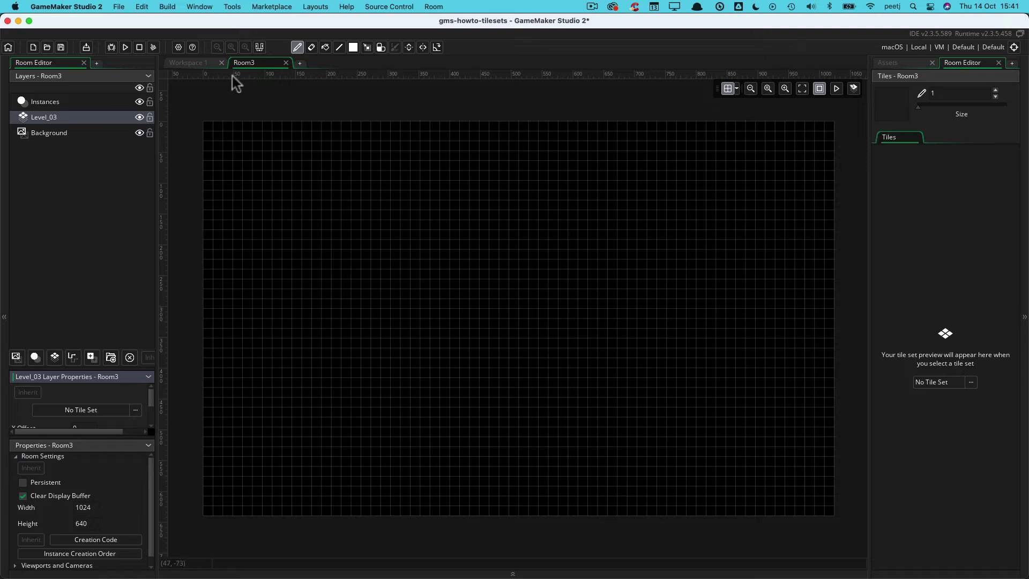
{"action": "left_click", "coordinate": [736, 89]}
{"action": "left_click", "coordinate": [777, 139]}
{"action": "left_click", "coordinate": [796, 149]}
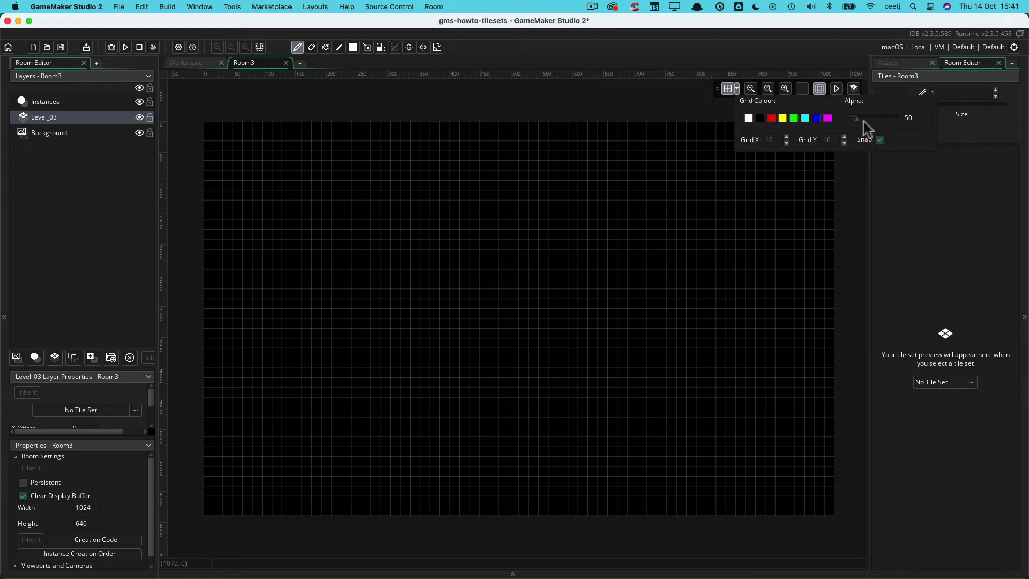
{"action": "left_click", "coordinate": [769, 141]}
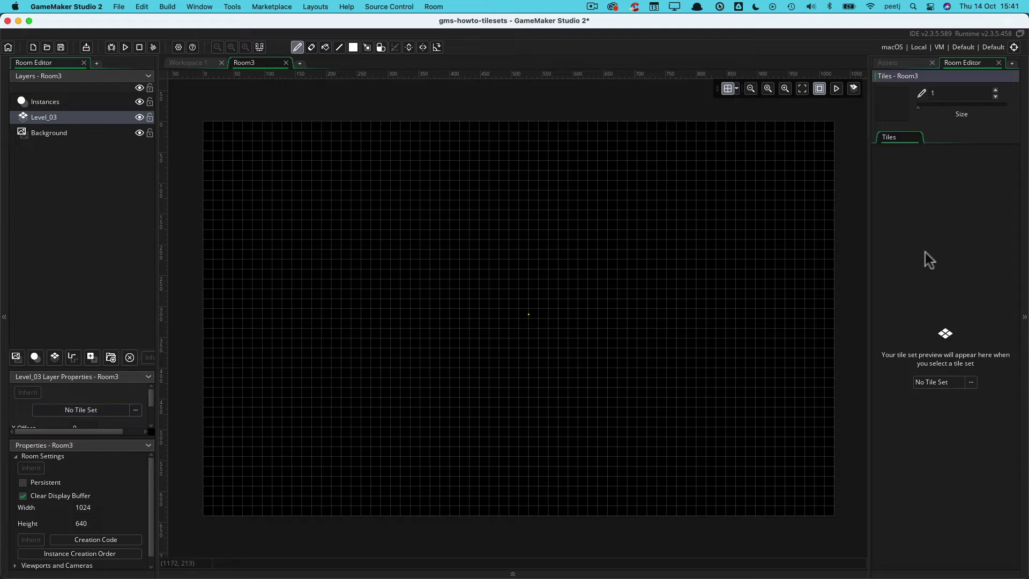
Step: Create a new 32×32 sprite in the Sprites folder named spr_autotile_lvl3
{"action": "left_click", "coordinate": [899, 62]}
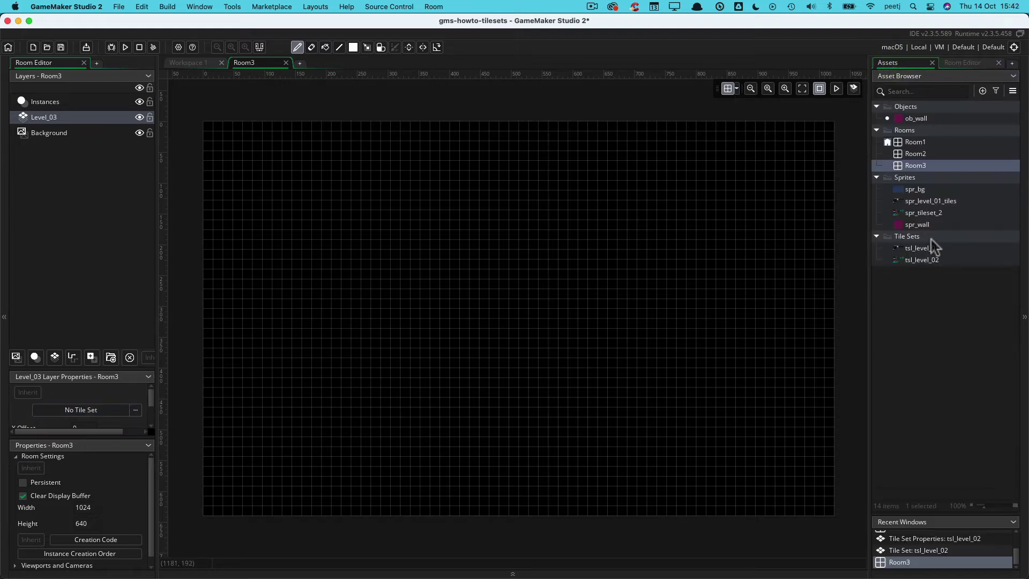
{"action": "left_click", "coordinate": [909, 178]}
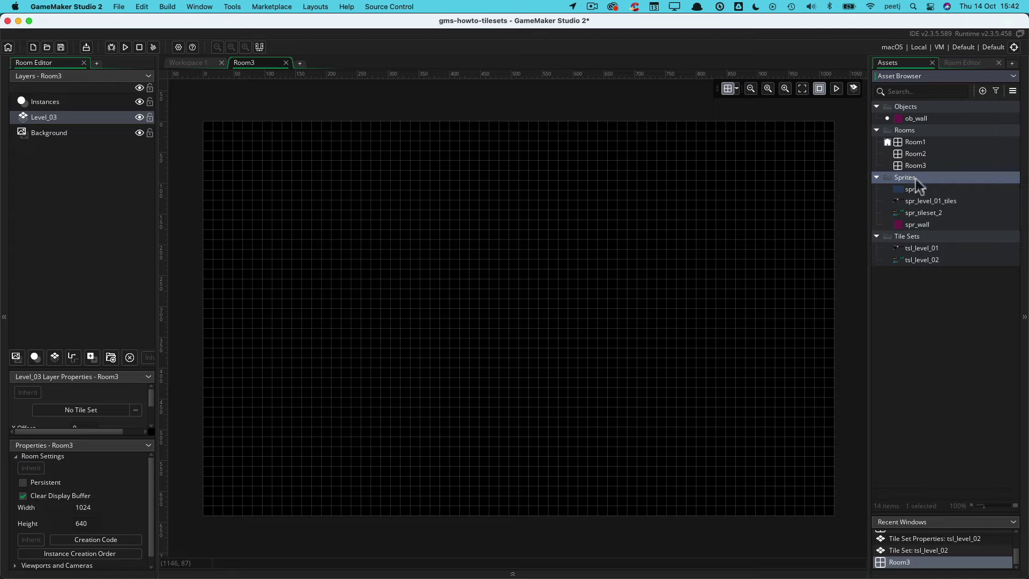
{"action": "right_click", "coordinate": [894, 180]}
{"action": "mouse_move", "coordinate": [891, 185]}
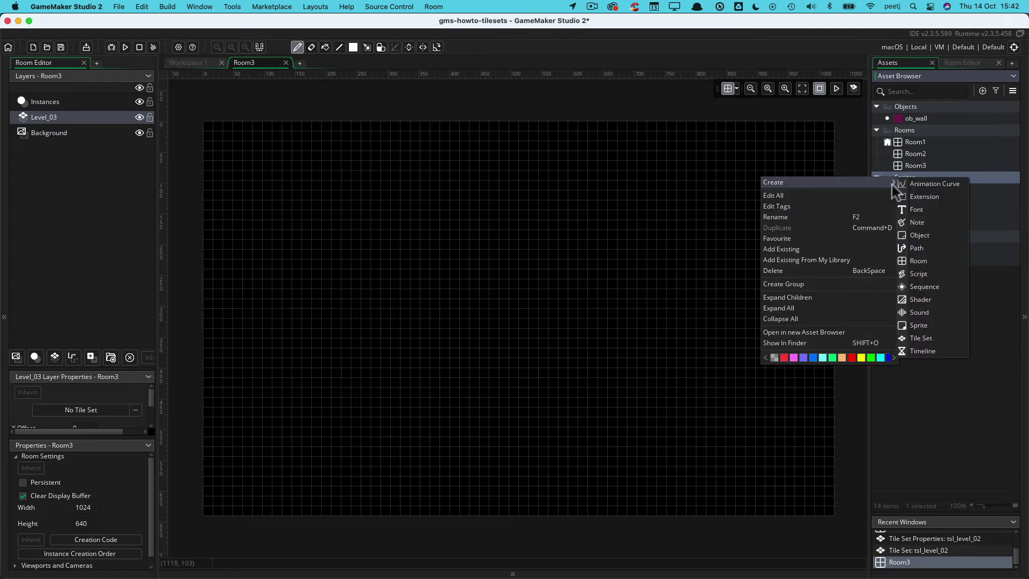
{"action": "left_click", "coordinate": [919, 326]}
{"action": "type", "text": "spr"}
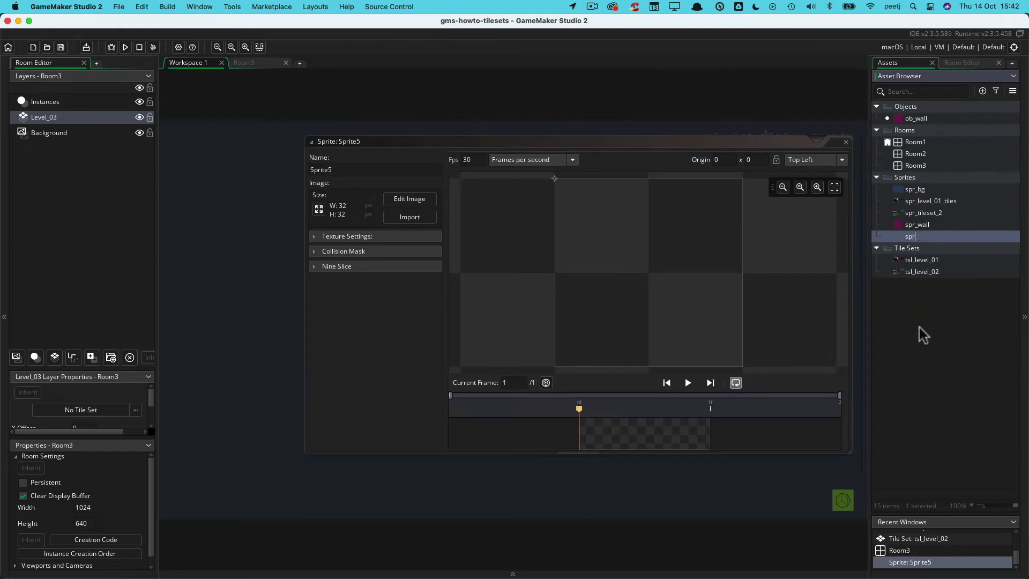
{"action": "type", "text": "_autotile_lvl2"}
{"action": "key", "text": "BackSpace"}
{"action": "type", "text": "3"}
{"action": "key", "text": "Return"}
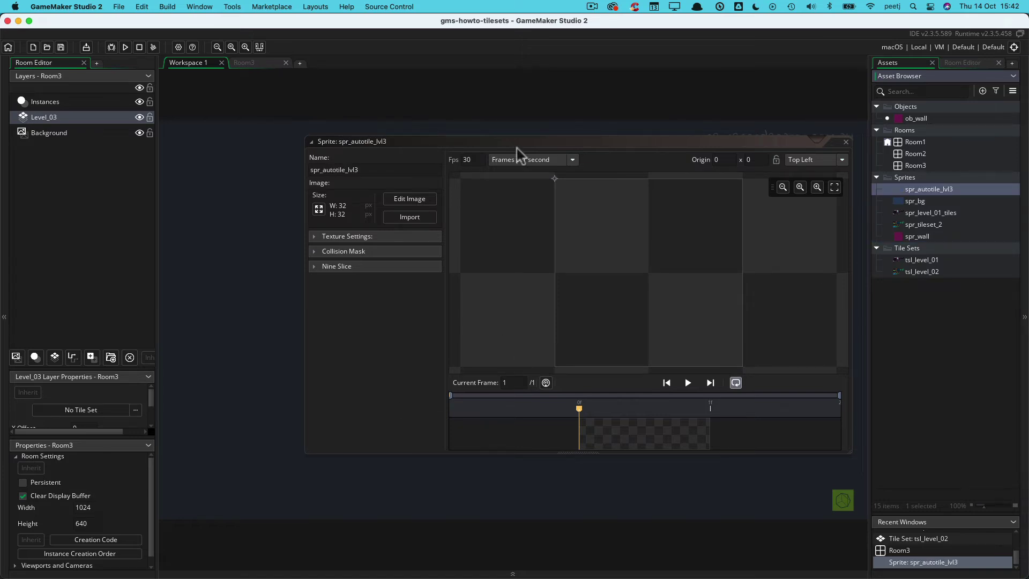
Step: Import spr_47_tileset_grass.png from Downloads into the sprite, then close its editor
{"action": "left_click_drag", "start_coordinate": [514, 144], "coordinate": [456, 127]}
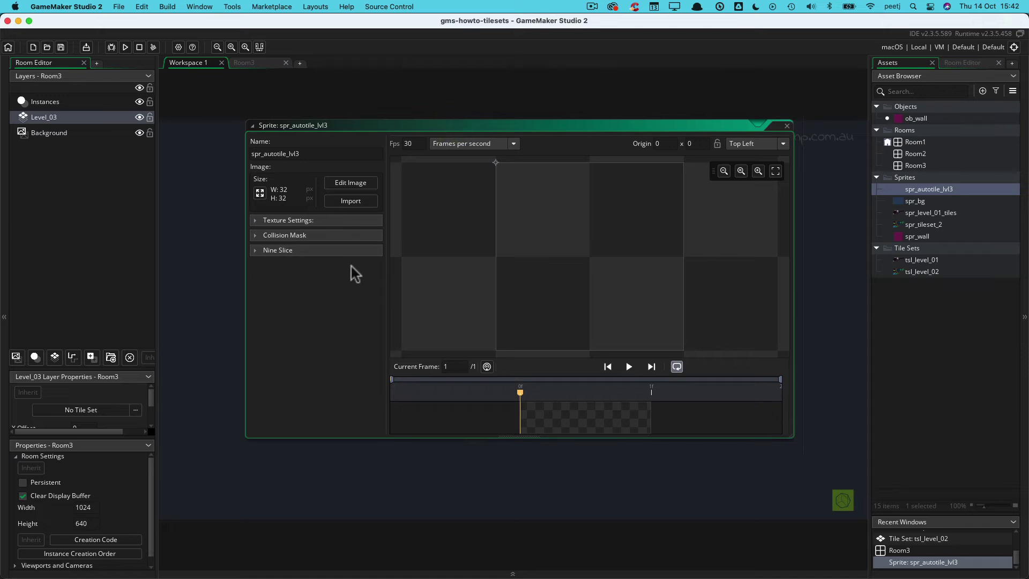
{"action": "left_click", "coordinate": [351, 201]}
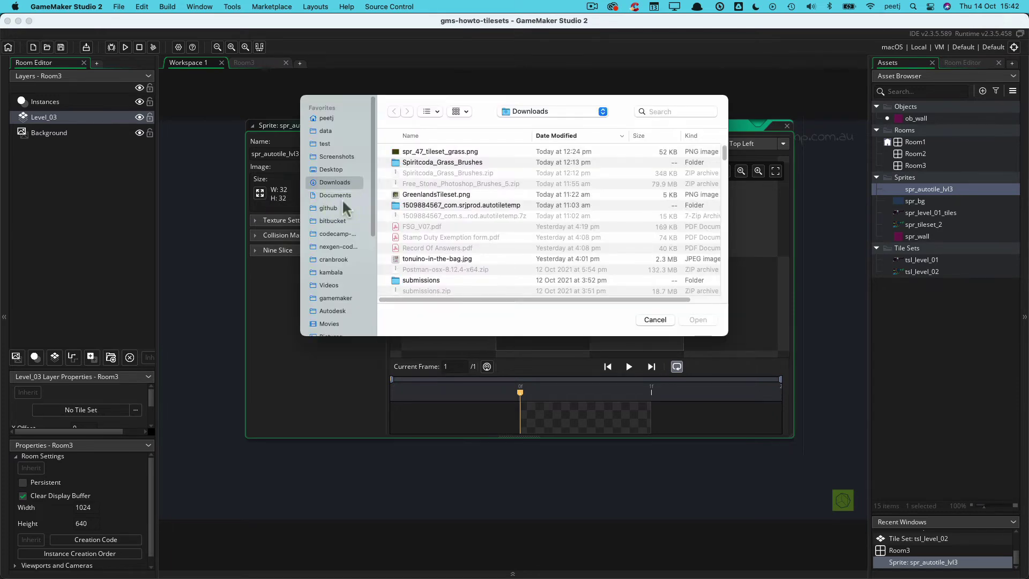
{"action": "left_click", "coordinate": [426, 154]}
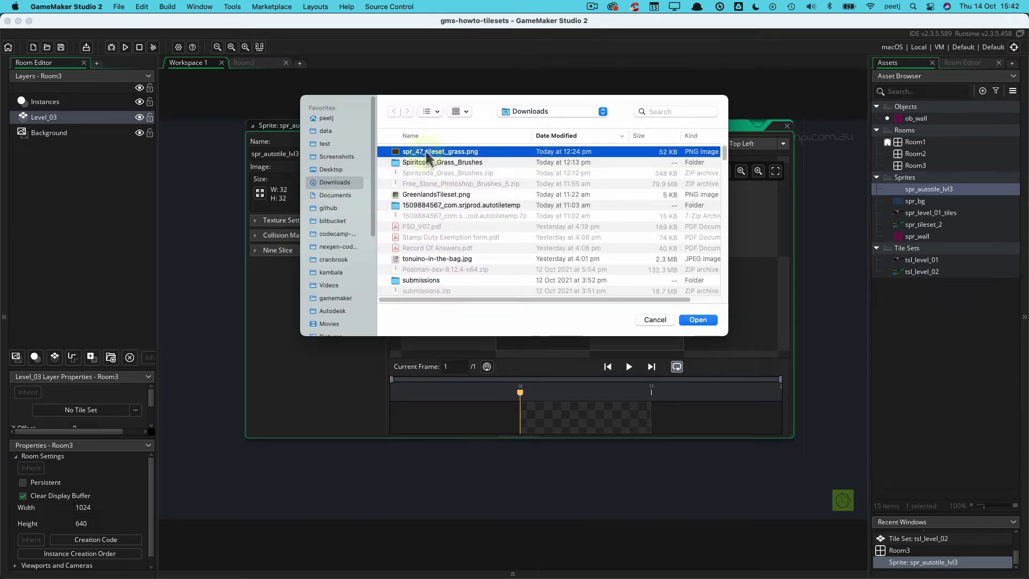
{"action": "left_click", "coordinate": [703, 321]}
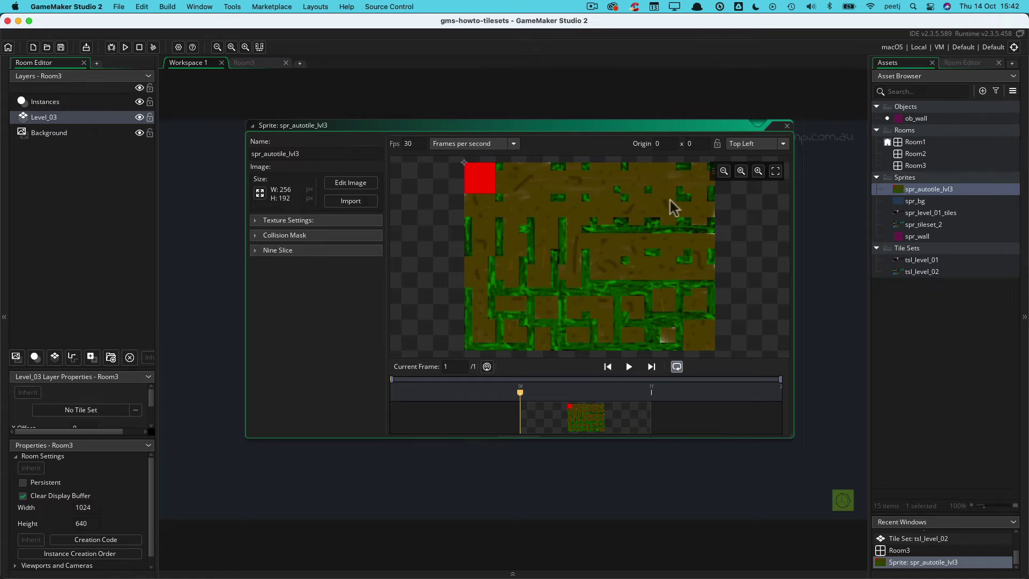
{"action": "left_click", "coordinate": [787, 126]}
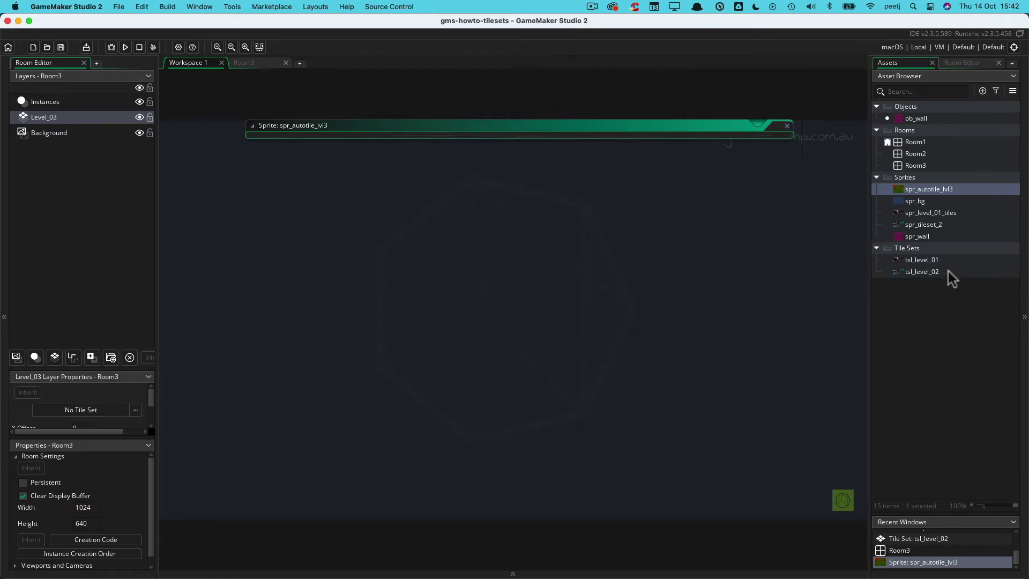
{"action": "left_click", "coordinate": [919, 249]}
Step: Create a new tile set named tsl_autotile_lvl2 in the Tile Sets folder
{"action": "right_click", "coordinate": [920, 250]}
{"action": "mouse_move", "coordinate": [900, 257]}
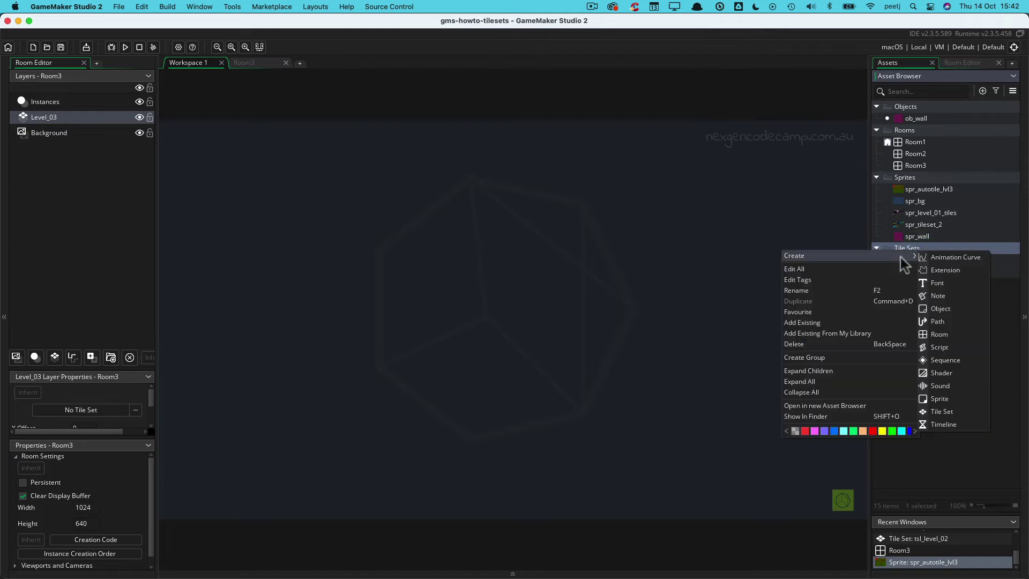
{"action": "left_click", "coordinate": [941, 411]}
{"action": "type", "text": "tsl_"}
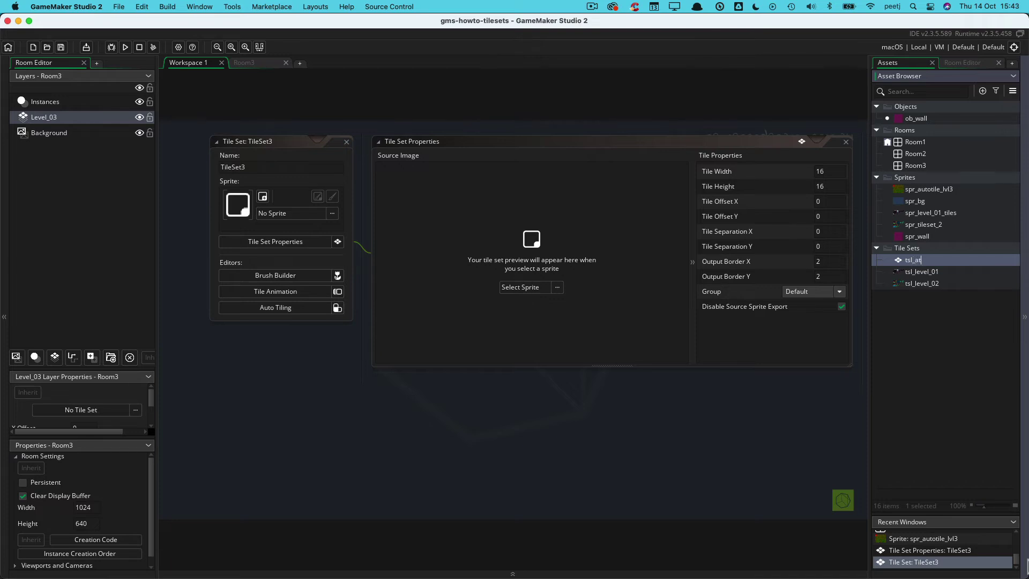
{"action": "type", "text": "auti"}
{"action": "type", "text": "tile"}
{"action": "type", "text": "_lv"}
{"action": "type", "text": "l2"}
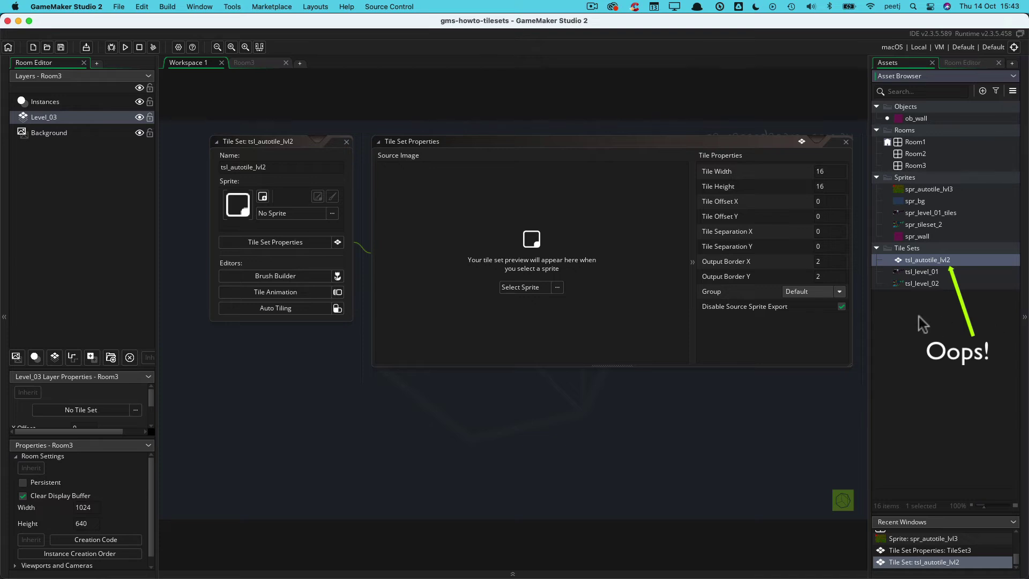
Step: Use spr_autotile_lvl3 as the tile set's sprite, with 32 × 32 tiles
{"action": "left_click", "coordinate": [557, 290]}
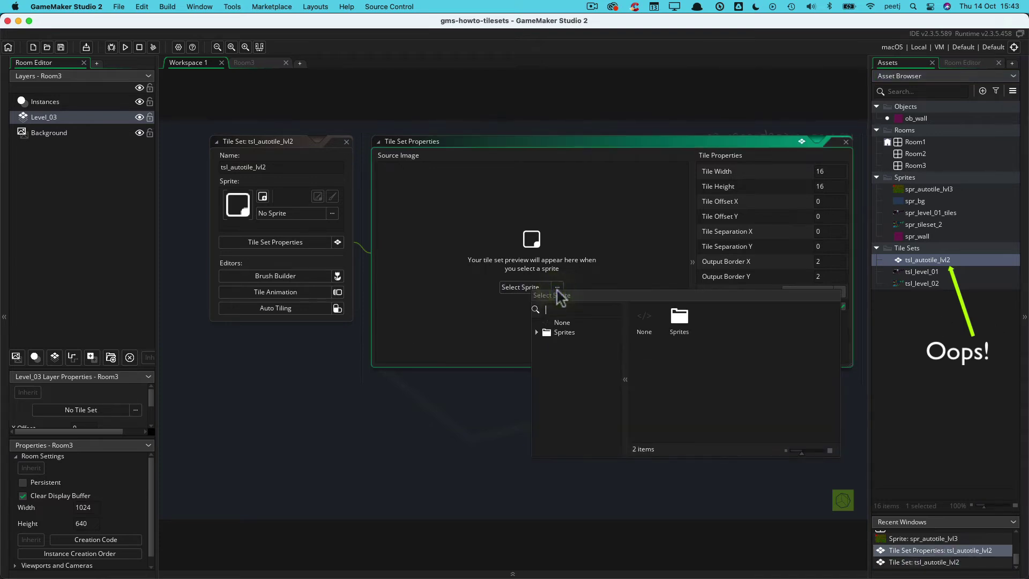
{"action": "left_click", "coordinate": [538, 333]}
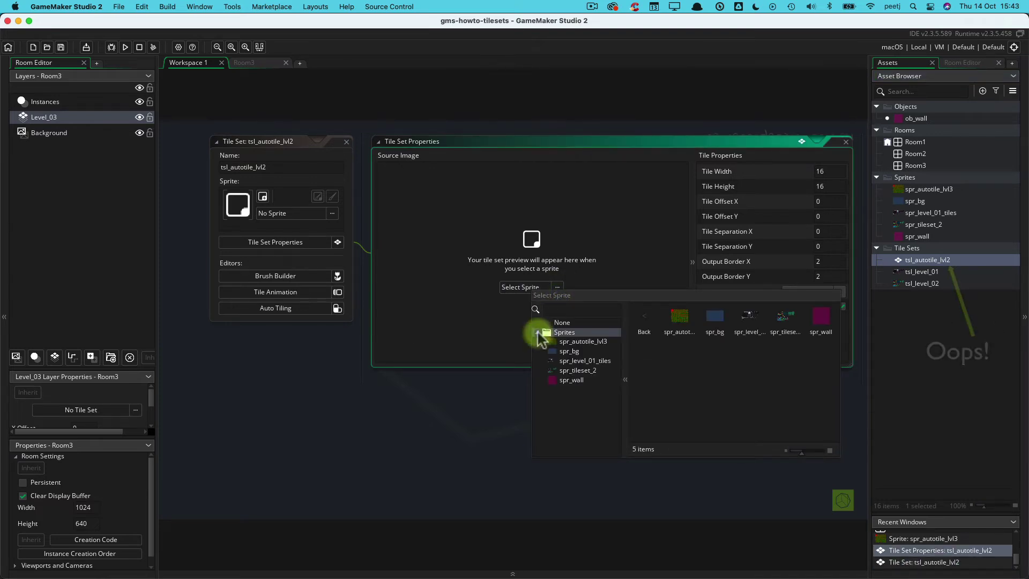
{"action": "left_click", "coordinate": [584, 341]}
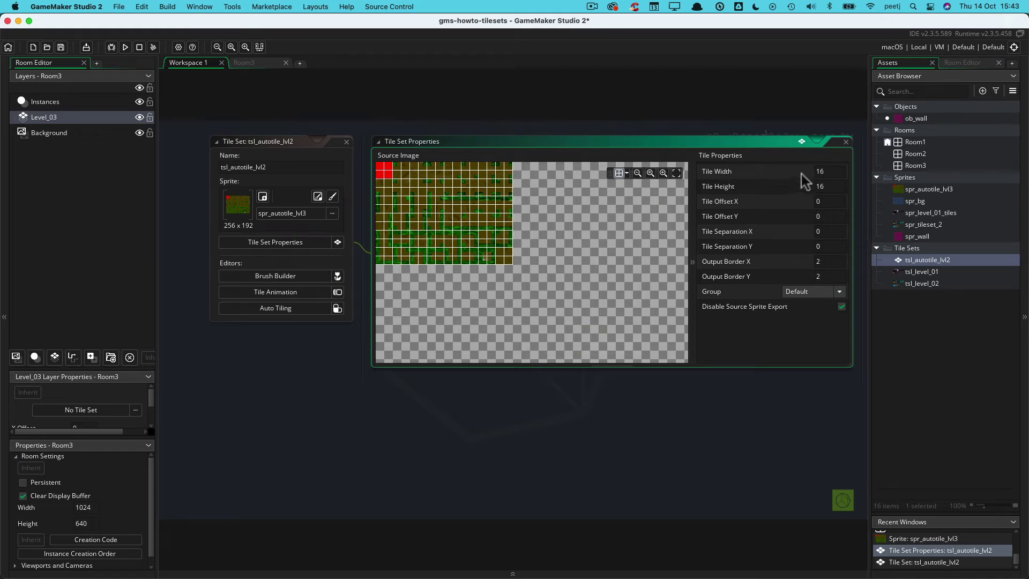
{"action": "left_click", "coordinate": [831, 172]}
{"action": "key", "text": "Tab"}
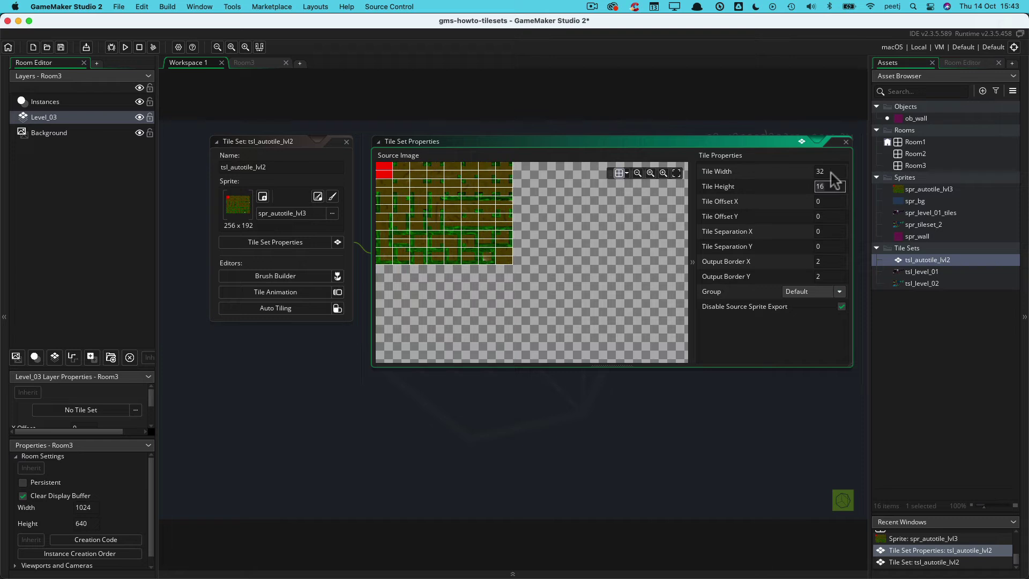
{"action": "key", "text": "BackSpace"}
{"action": "key", "text": "BackSpace"}
{"action": "type", "text": "32"}
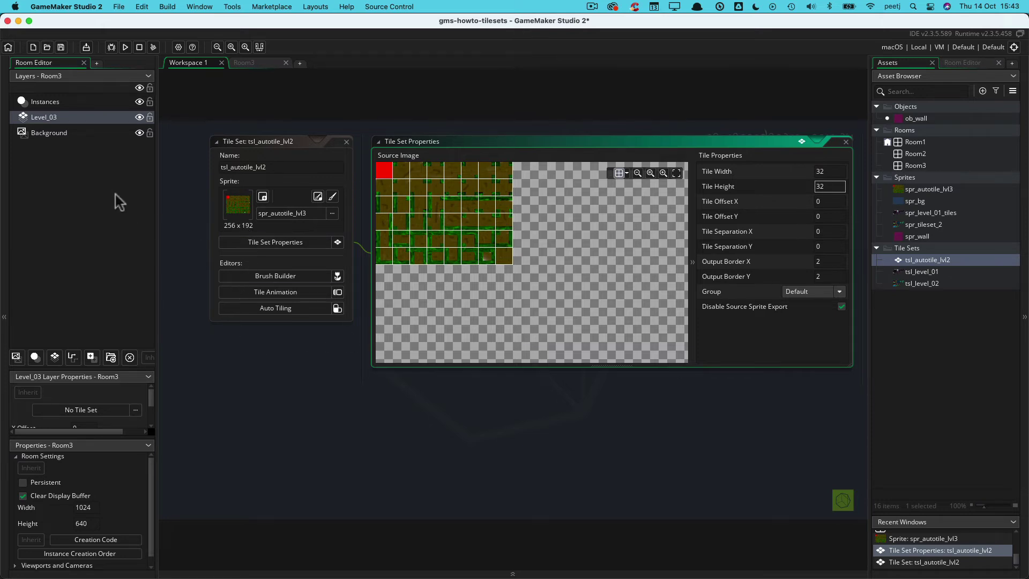
Step: In Room3, assign the tsl_autotile_lvl2 tile set to the Level_03 layer
{"action": "left_click", "coordinate": [39, 117]}
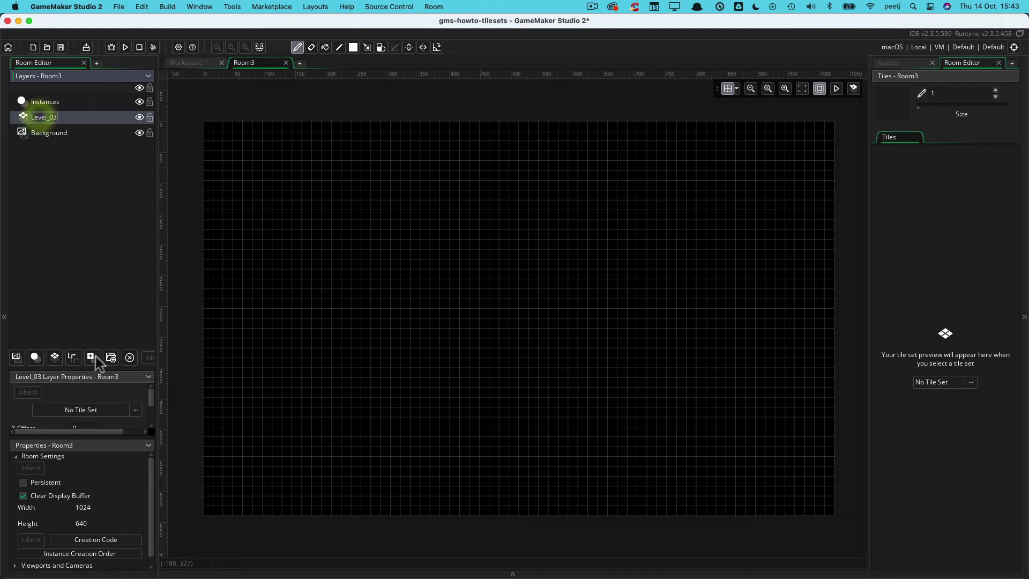
{"action": "left_click", "coordinate": [135, 409]}
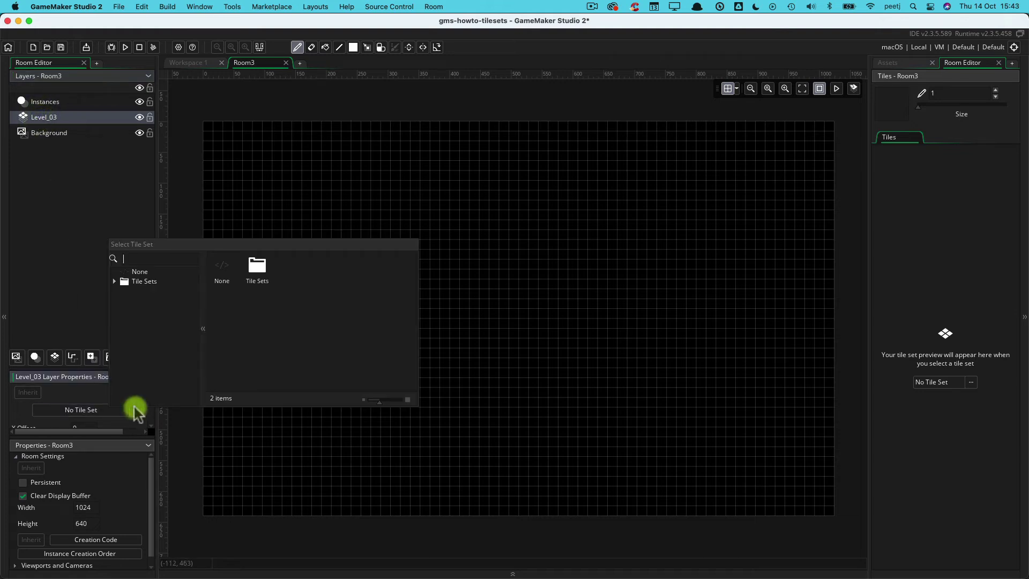
{"action": "left_click", "coordinate": [115, 281]}
{"action": "double_click", "coordinate": [151, 299]}
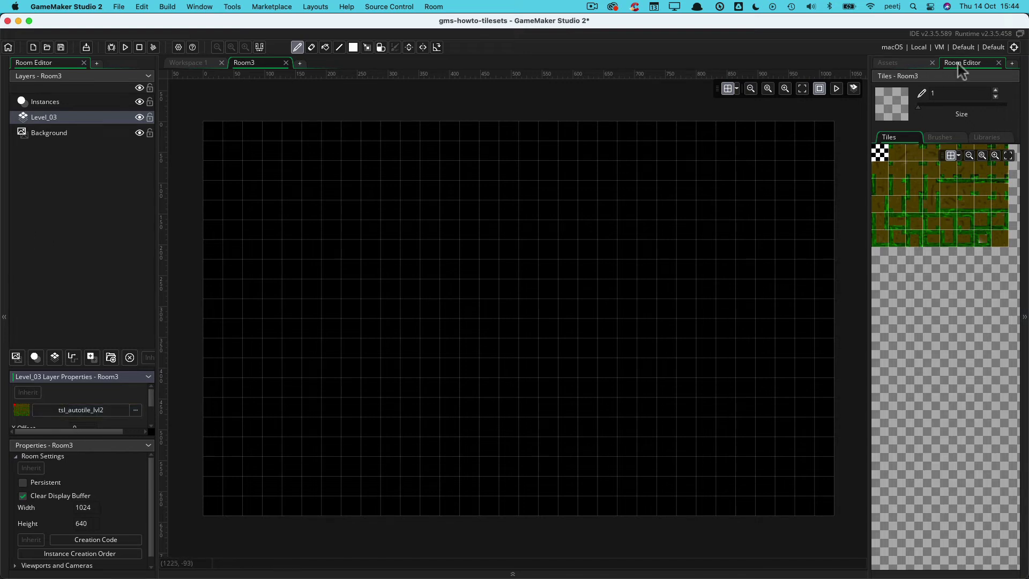
Step: Open tsl_autotile_lvl2 from the asset list and launch its Auto Tiling editor
{"action": "left_click", "coordinate": [909, 63]}
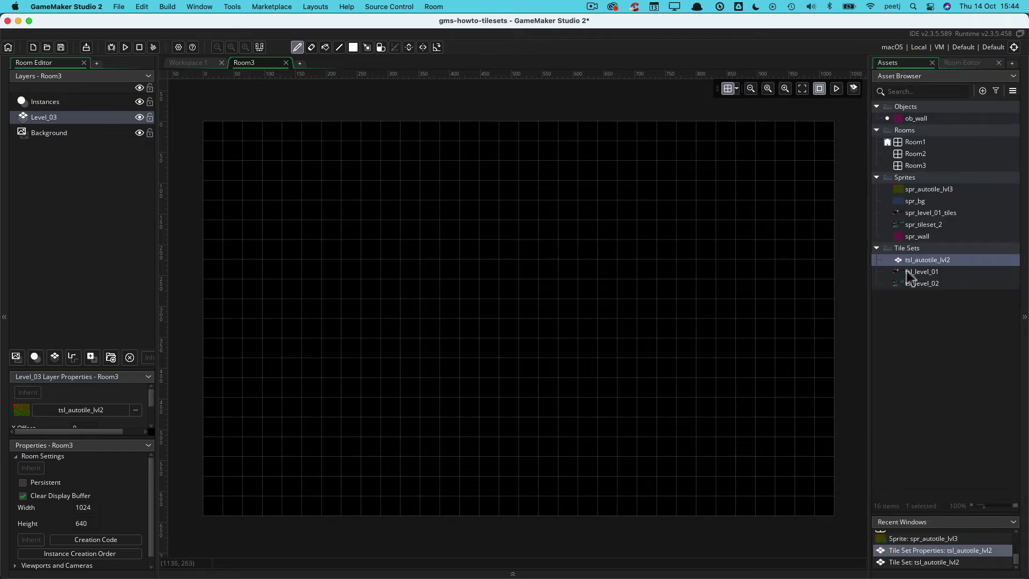
{"action": "double_click", "coordinate": [927, 261]}
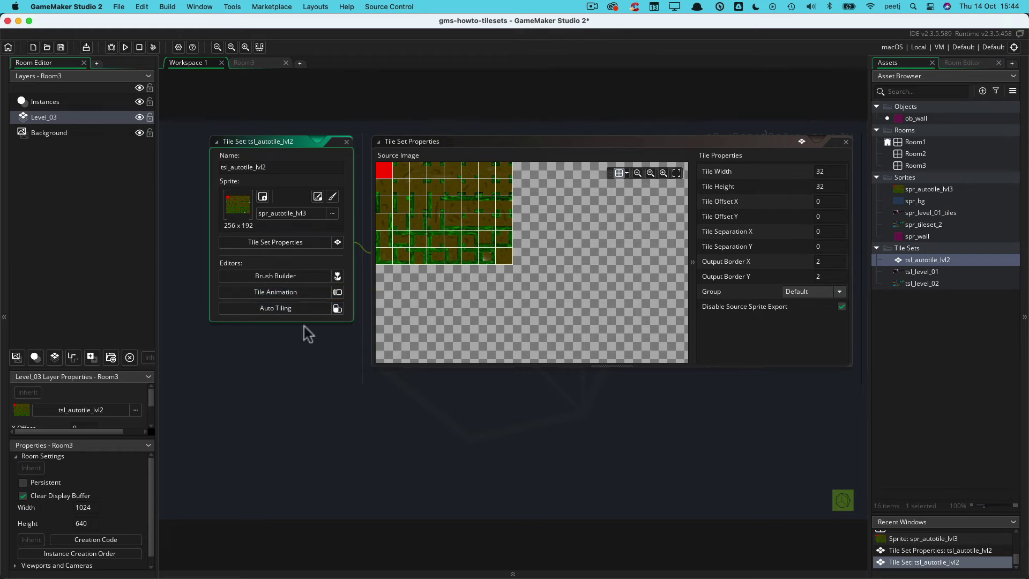
{"action": "left_click", "coordinate": [287, 310]}
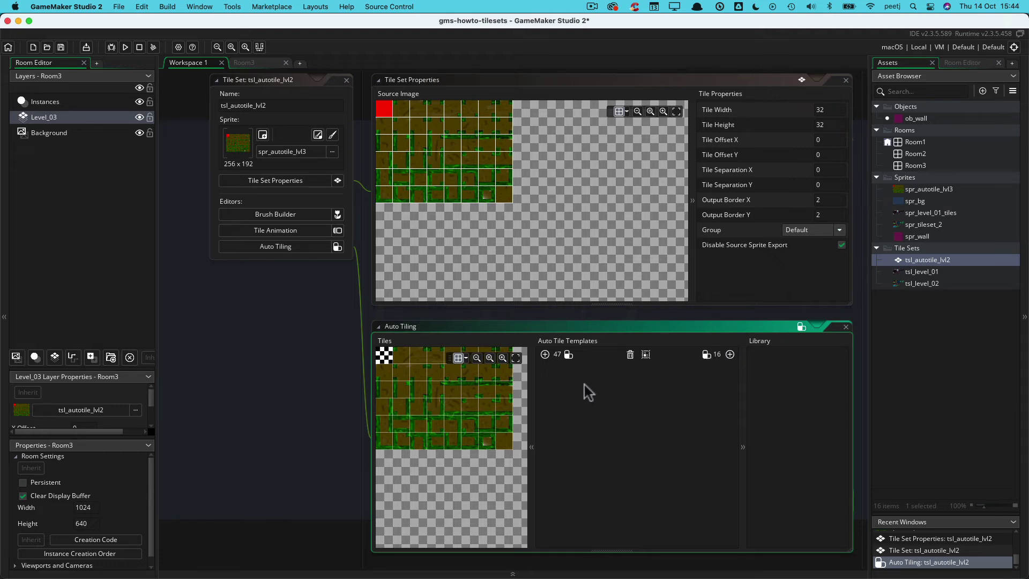
Step: Add a 47-tile autotile template, autotile_1, and browse its template slots
{"action": "left_click", "coordinate": [545, 355]}
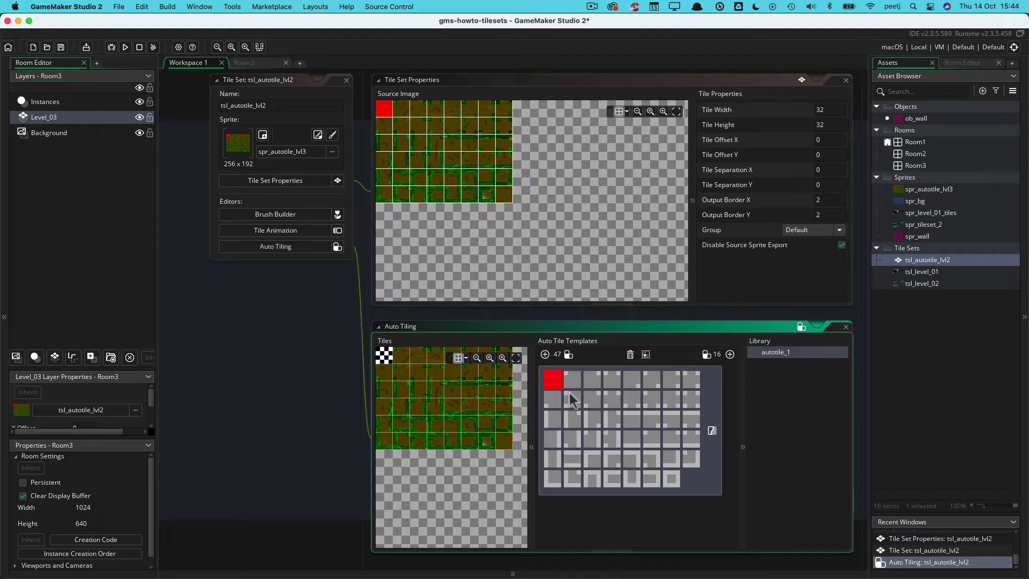
{"action": "left_click", "coordinate": [572, 378]}
{"action": "left_click", "coordinate": [592, 378]}
{"action": "left_click", "coordinate": [611, 380]}
{"action": "left_click", "coordinate": [557, 378]}
{"action": "left_click", "coordinate": [592, 378]}
{"action": "left_click", "coordinate": [631, 407]}
{"action": "left_click", "coordinate": [631, 459]}
{"action": "left_click", "coordinate": [591, 438]}
{"action": "left_click", "coordinate": [554, 376]}
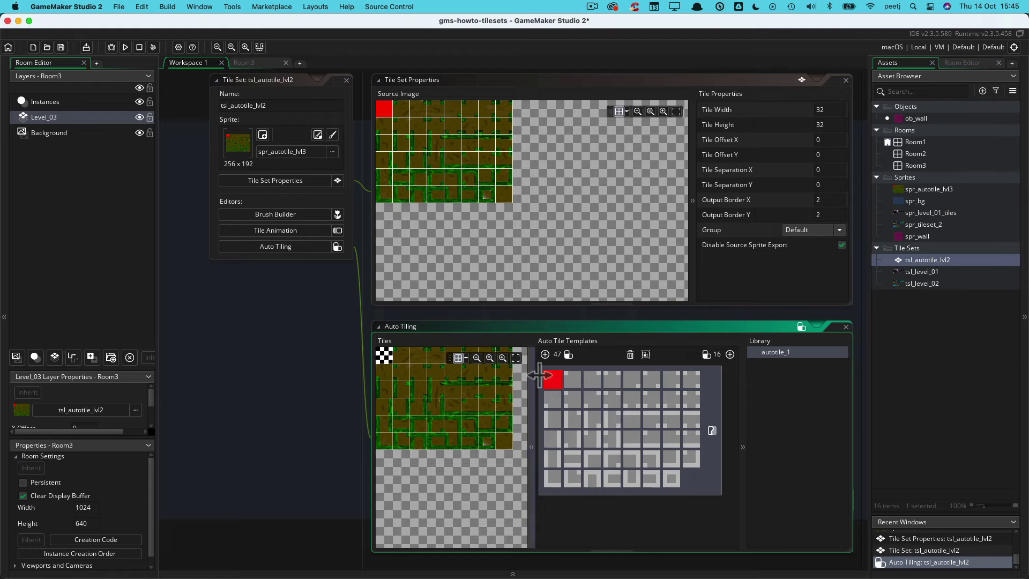
{"action": "left_click", "coordinate": [573, 378]}
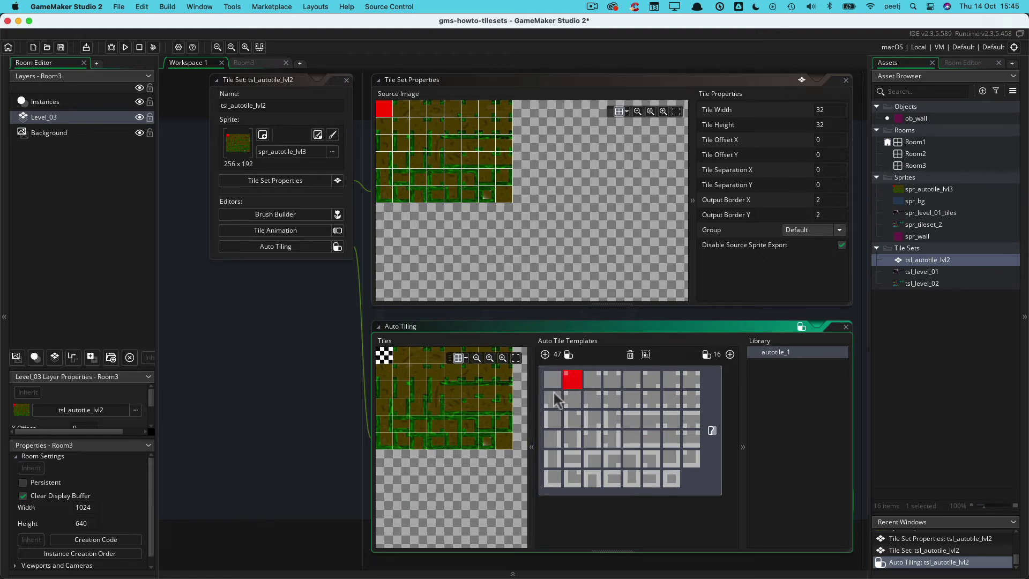
{"action": "left_click", "coordinate": [553, 379]}
Step: Widen the Auto Tiling panel and put a grass-and-dirt tile in template cell 1
{"action": "left_click_drag", "start_coordinate": [371, 494], "coordinate": [166, 477]}
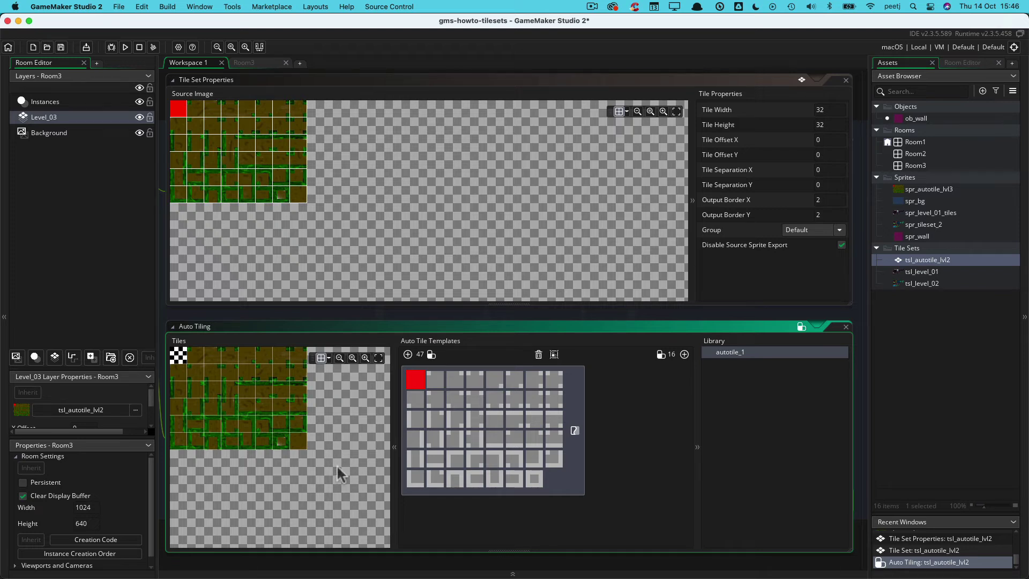
{"action": "left_click", "coordinate": [300, 445]}
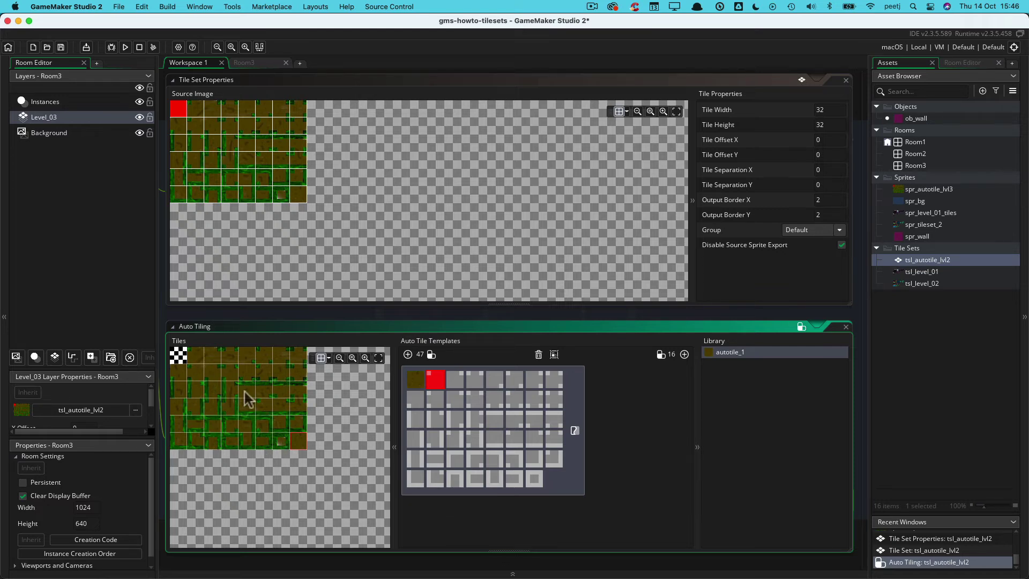
Step: Fill the next template cells with tiles from the tileset's first three rows
{"action": "left_click", "coordinate": [195, 356]}
{"action": "left_click", "coordinate": [213, 356]}
{"action": "left_click", "coordinate": [230, 356]}
{"action": "left_click", "coordinate": [247, 356]}
{"action": "left_click", "coordinate": [264, 356]}
{"action": "left_click", "coordinate": [281, 355]}
{"action": "left_click", "coordinate": [298, 356]}
{"action": "left_click", "coordinate": [185, 373]}
{"action": "left_click", "coordinate": [195, 372]}
{"action": "left_click", "coordinate": [213, 372]}
{"action": "left_click", "coordinate": [229, 372]}
{"action": "left_click", "coordinate": [247, 372]}
{"action": "left_click", "coordinate": [264, 372]}
{"action": "left_click", "coordinate": [281, 373]}
{"action": "left_click", "coordinate": [298, 372]}
{"action": "left_click", "coordinate": [178, 389]}
{"action": "left_click", "coordinate": [212, 390]}
{"action": "left_click", "coordinate": [230, 389]}
{"action": "left_click", "coordinate": [247, 389]}
{"action": "left_click", "coordinate": [281, 390]}
{"action": "left_click", "coordinate": [298, 390]}
Step: Fill the remaining cells from the last three tile rows, completing all 47 slots
{"action": "left_click", "coordinate": [179, 406]}
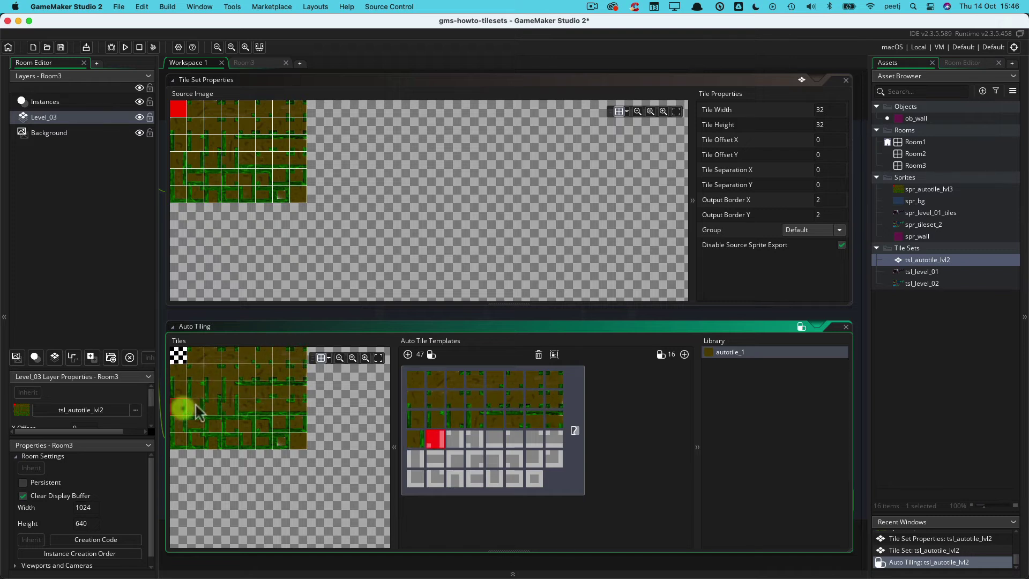
{"action": "left_click", "coordinate": [195, 407]}
{"action": "left_click", "coordinate": [230, 407]}
{"action": "left_click", "coordinate": [247, 407]}
{"action": "left_click", "coordinate": [281, 407]}
{"action": "left_click", "coordinate": [298, 406]}
{"action": "left_click", "coordinate": [179, 423]}
{"action": "left_click", "coordinate": [196, 424]}
{"action": "left_click", "coordinate": [212, 424]}
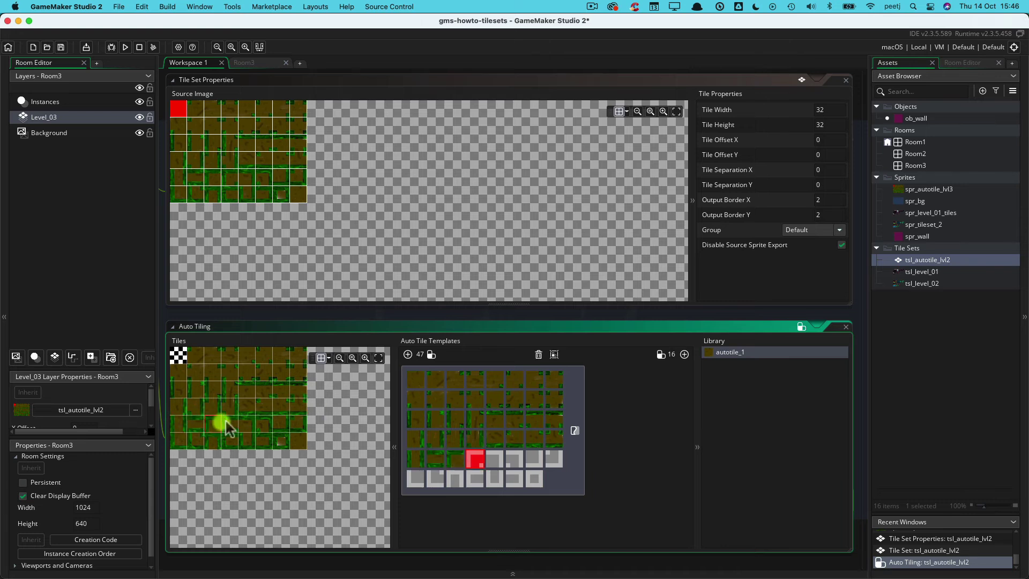
{"action": "left_click", "coordinate": [230, 424]}
{"action": "left_click", "coordinate": [264, 424]}
{"action": "left_click", "coordinate": [281, 424]}
{"action": "left_click", "coordinate": [299, 424]}
{"action": "left_click", "coordinate": [178, 441]}
{"action": "left_click", "coordinate": [195, 441]}
{"action": "left_click", "coordinate": [213, 441]}
{"action": "left_click", "coordinate": [230, 441]}
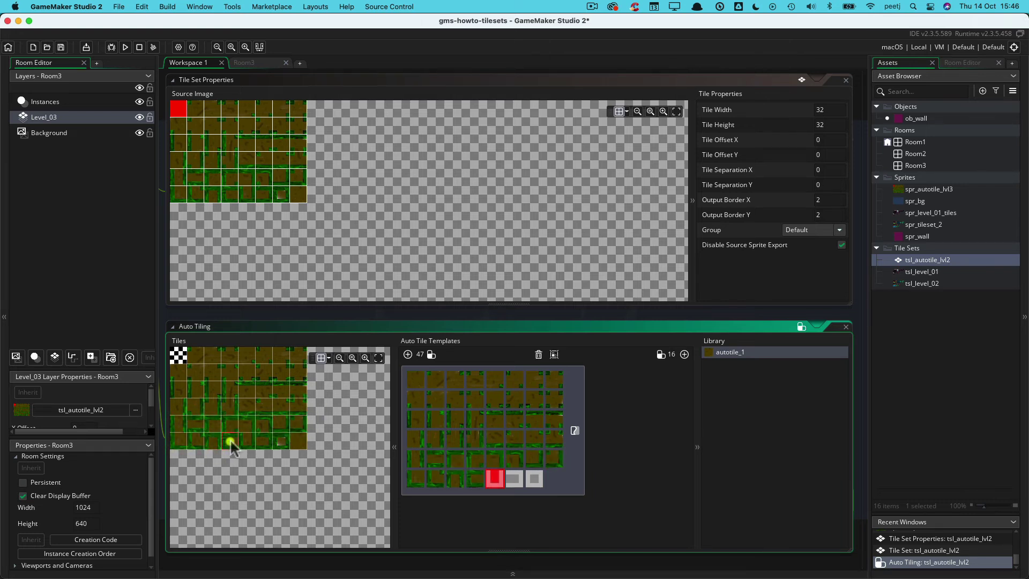
{"action": "left_click", "coordinate": [247, 441]}
{"action": "left_click", "coordinate": [264, 441]}
{"action": "left_click", "coordinate": [282, 439]}
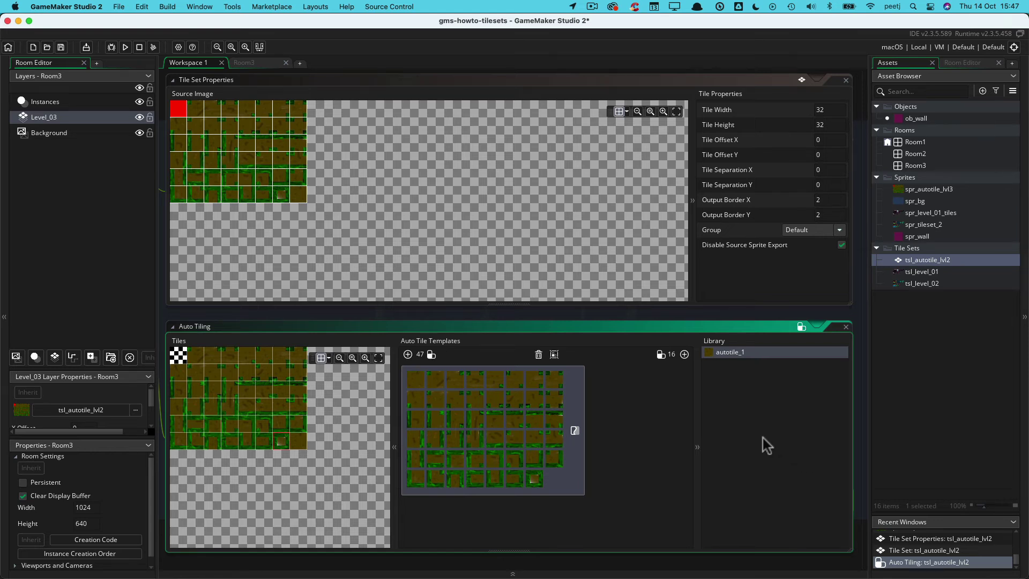
Step: Rename the autotile_1 library entry to autotile_lvl3
{"action": "right_click", "coordinate": [737, 353]}
{"action": "left_click", "coordinate": [753, 370]}
{"action": "key", "text": "Return"}
Step: Save the project and close the Auto Tiling and Tile Set editors
{"action": "key", "text": "super+s"}
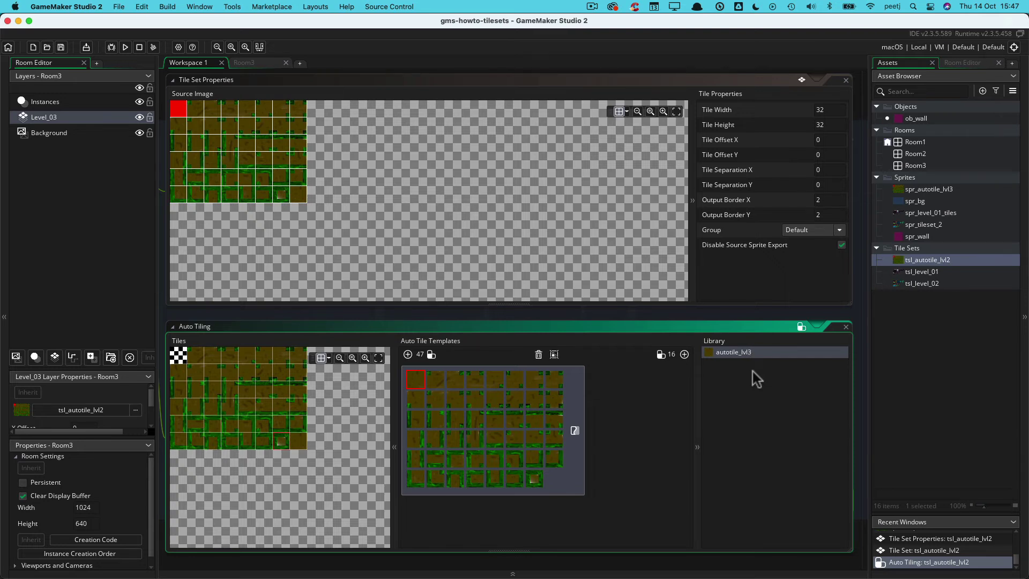
{"action": "left_click", "coordinate": [845, 328]}
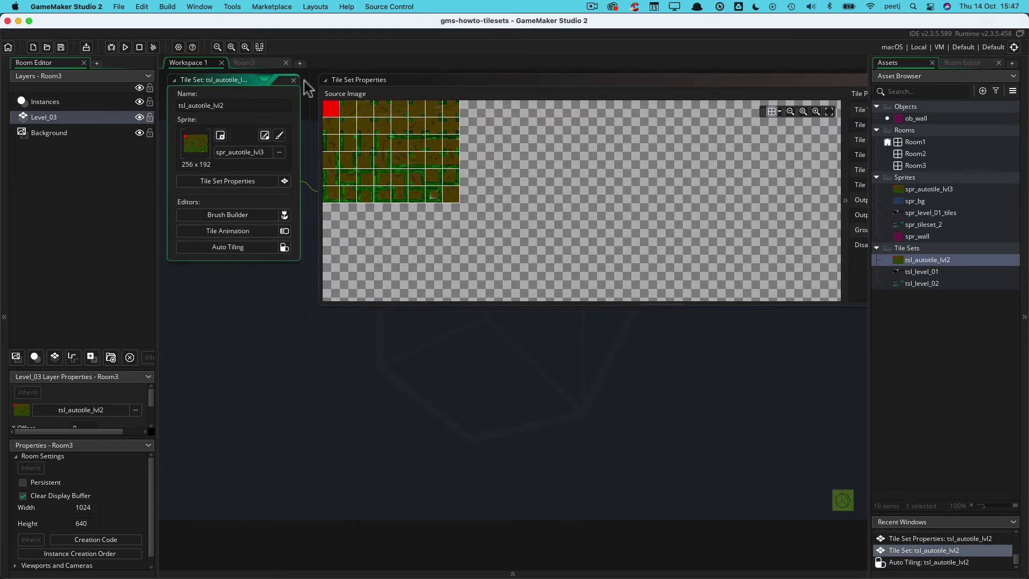
{"action": "left_click", "coordinate": [293, 80]}
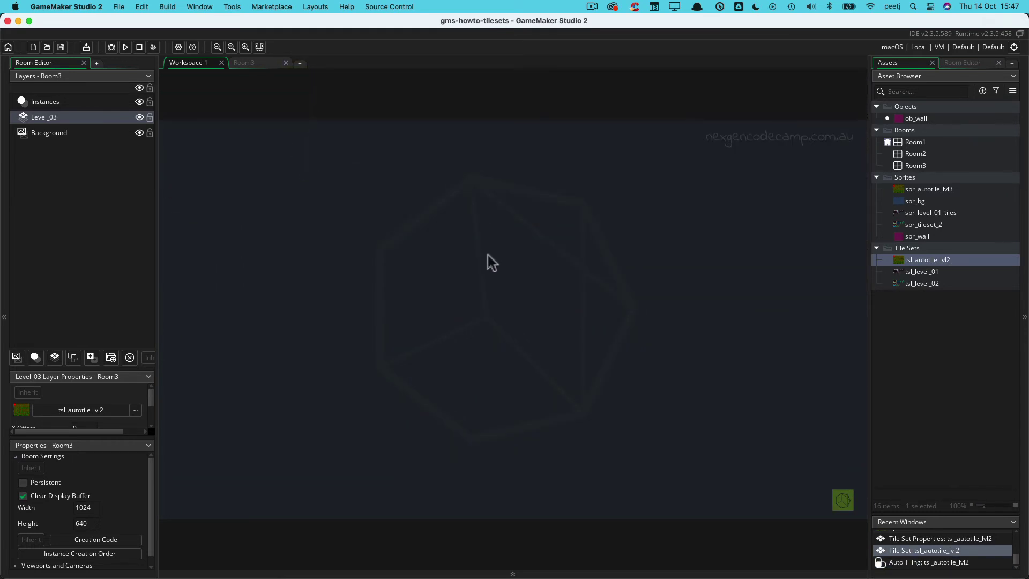
Step: In Room3, test-paint a few grass tiles on Level_03, then undo them
{"action": "left_click", "coordinate": [245, 62]}
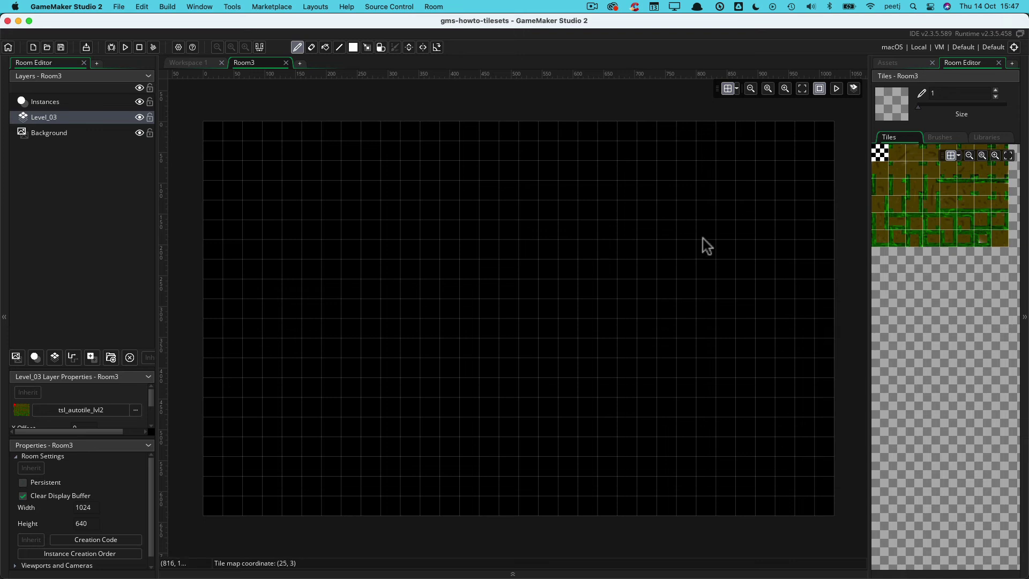
{"action": "left_click", "coordinate": [904, 166]}
{"action": "left_click", "coordinate": [509, 229]}
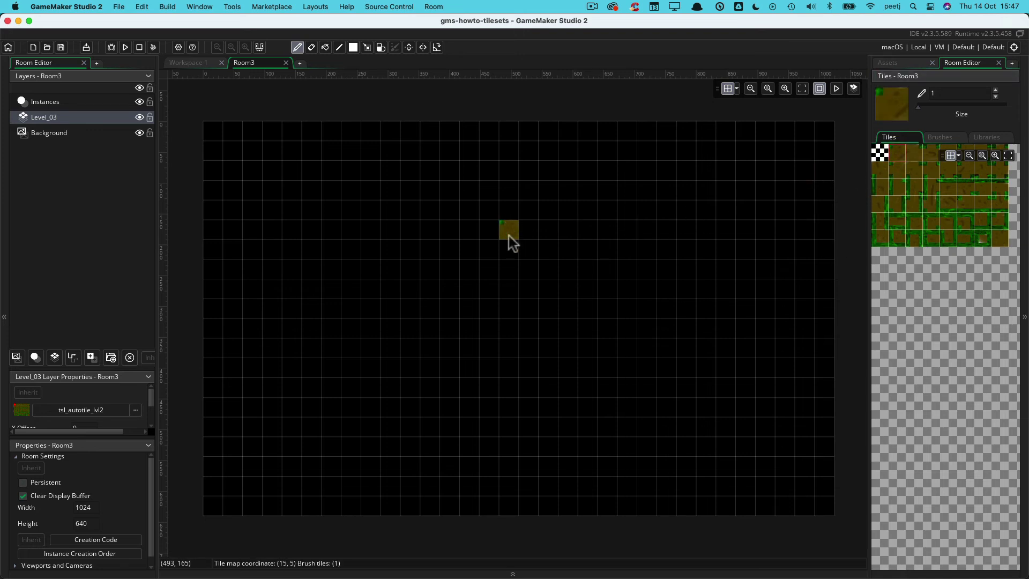
{"action": "mouse_move", "coordinate": [510, 241]}
{"action": "left_mouse_down"}
{"action": "mouse_move", "coordinate": [453, 263]}
{"action": "mouse_move", "coordinate": [447, 212]}
{"action": "mouse_move", "coordinate": [411, 238]}
{"action": "mouse_move", "coordinate": [489, 210]}
{"action": "mouse_move", "coordinate": [465, 239]}
{"action": "left_mouse_up"}
{"action": "left_click", "coordinate": [484, 241]}
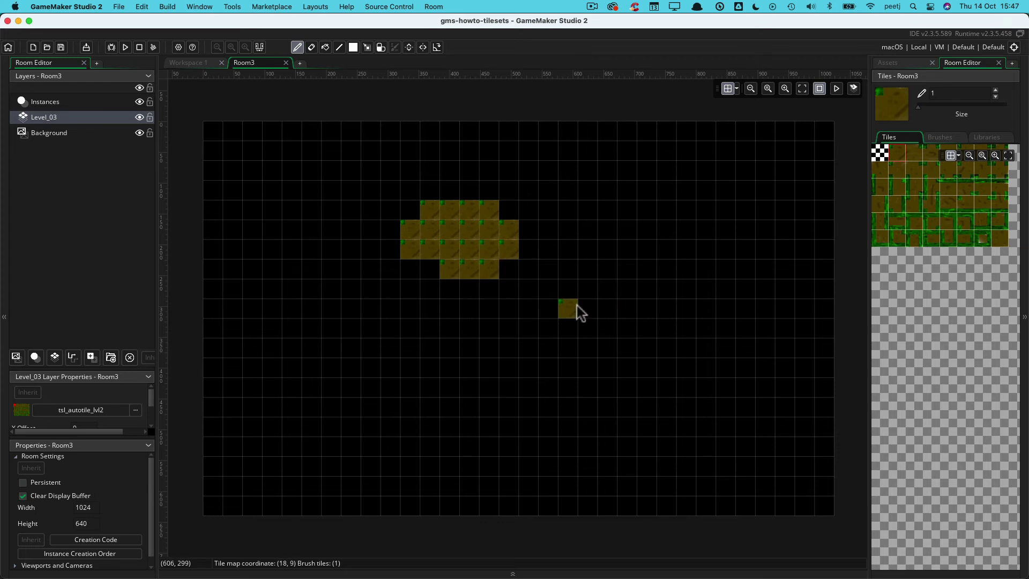
{"action": "key", "text": "super+z"}
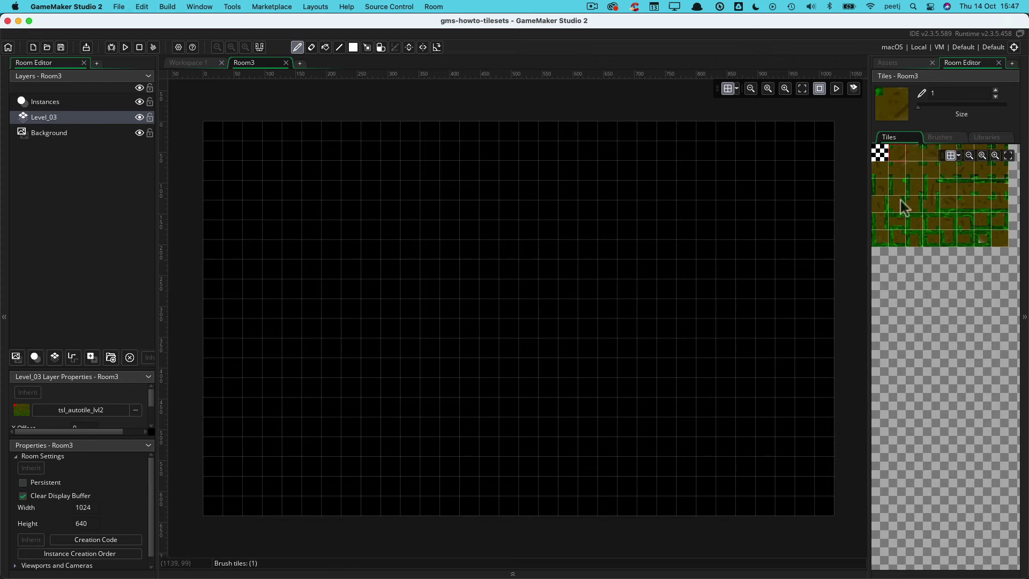
Step: Switch the Tiles panel to Brushes, then Libraries, to list the autotile_lvl3 auto tile set
{"action": "left_click", "coordinate": [939, 138]}
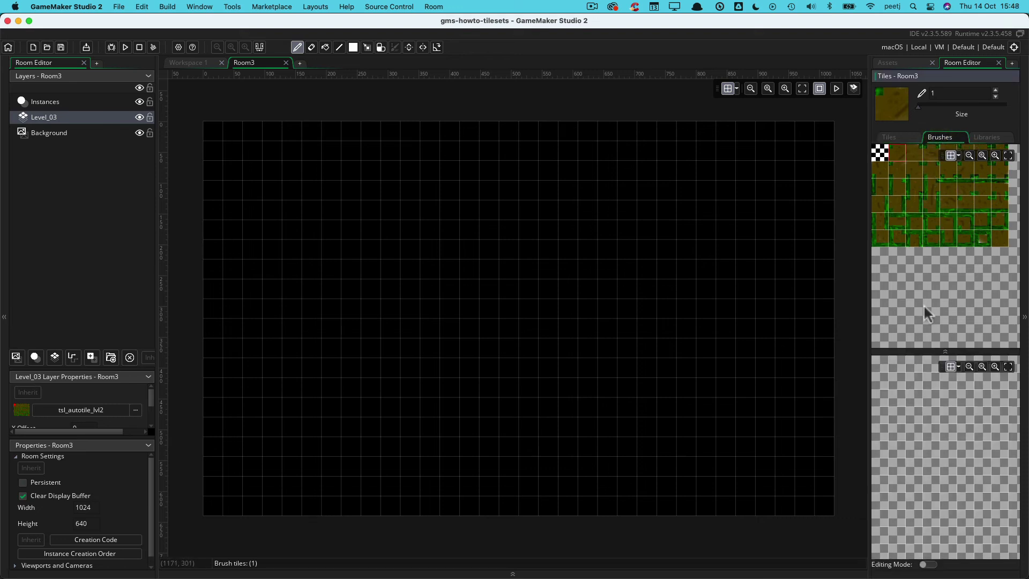
{"action": "left_click", "coordinate": [986, 138]}
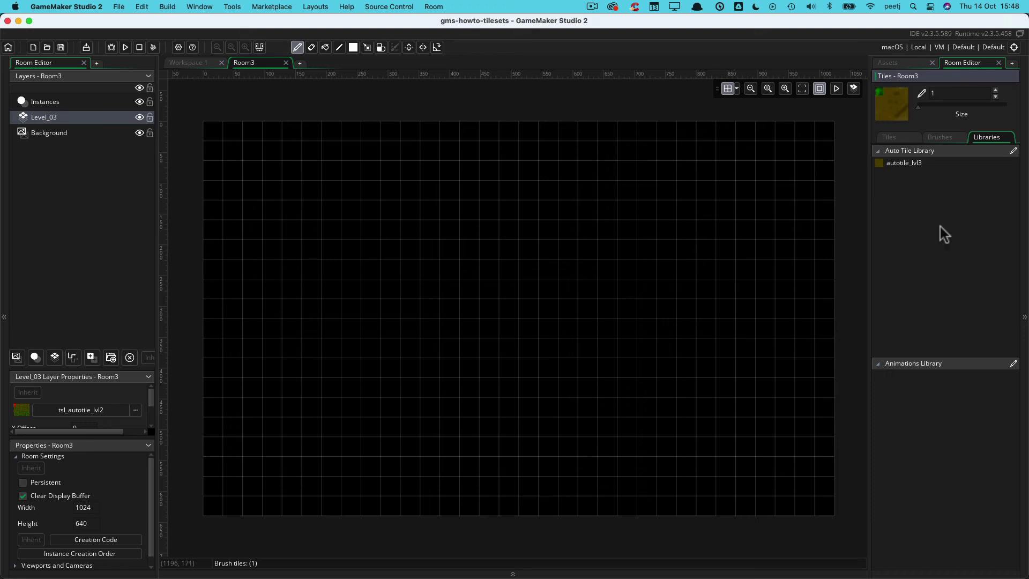
Step: With autotile_lvl3, paint a top-centre block, extend the L-shaped platform, and add two middle platforms
{"action": "left_click", "coordinate": [909, 164]}
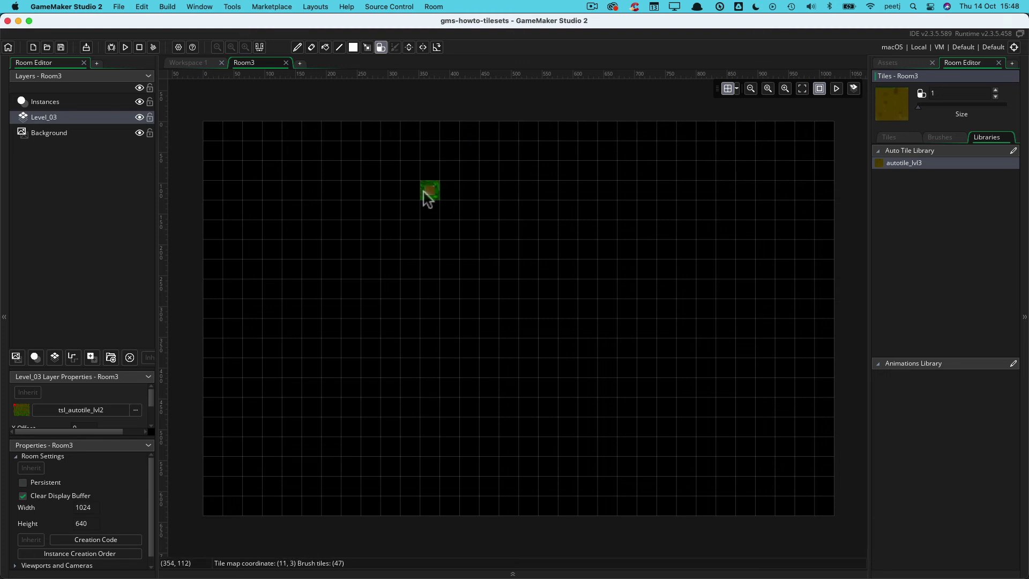
{"action": "mouse_move", "coordinate": [433, 193]}
{"action": "left_mouse_down"}
{"action": "mouse_move", "coordinate": [468, 241]}
{"action": "mouse_move", "coordinate": [465, 208]}
{"action": "mouse_move", "coordinate": [410, 220]}
{"action": "mouse_move", "coordinate": [456, 220]}
{"action": "mouse_move", "coordinate": [425, 222]}
{"action": "mouse_move", "coordinate": [418, 201]}
{"action": "left_mouse_up"}
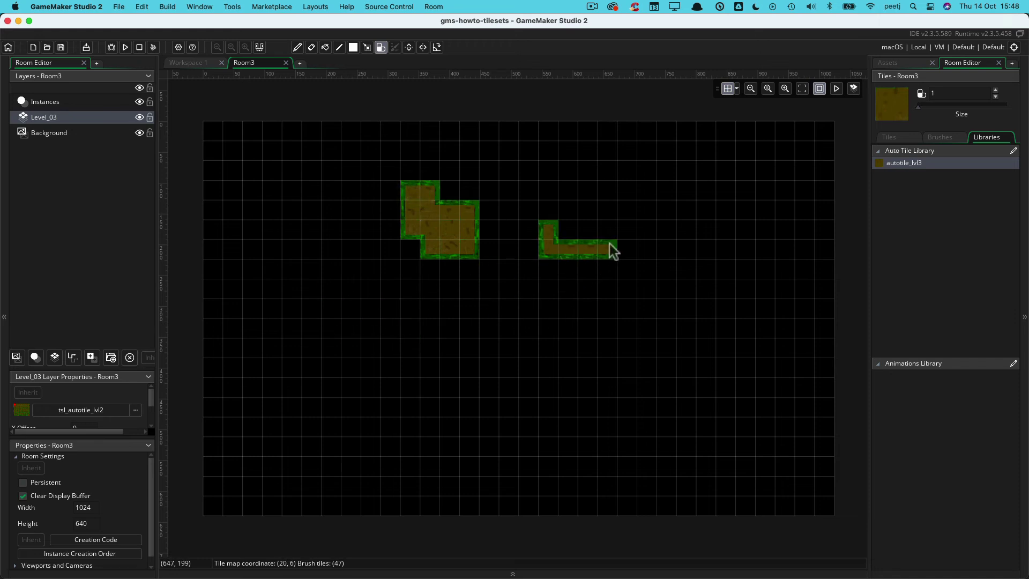
{"action": "left_click_drag", "start_coordinate": [609, 243], "coordinate": [630, 243]}
{"action": "left_click_drag", "start_coordinate": [349, 310], "coordinate": [330, 308]}
{"action": "left_click_drag", "start_coordinate": [390, 308], "coordinate": [427, 311]}
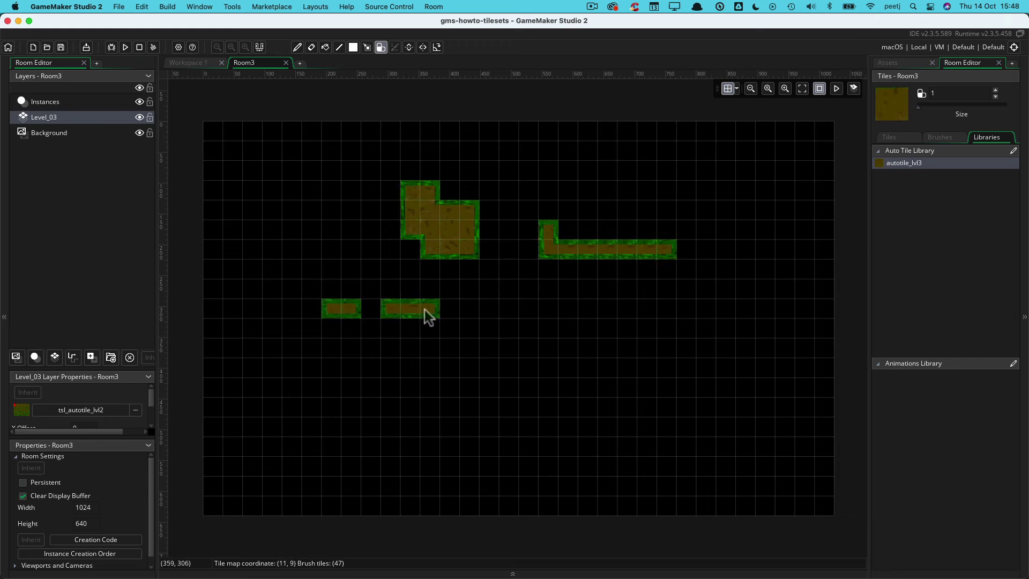
Step: Paint a platform with a one-tile drop, a lower-left platform, and a tall top-right column
{"action": "left_click_drag", "start_coordinate": [627, 368], "coordinate": [531, 348]}
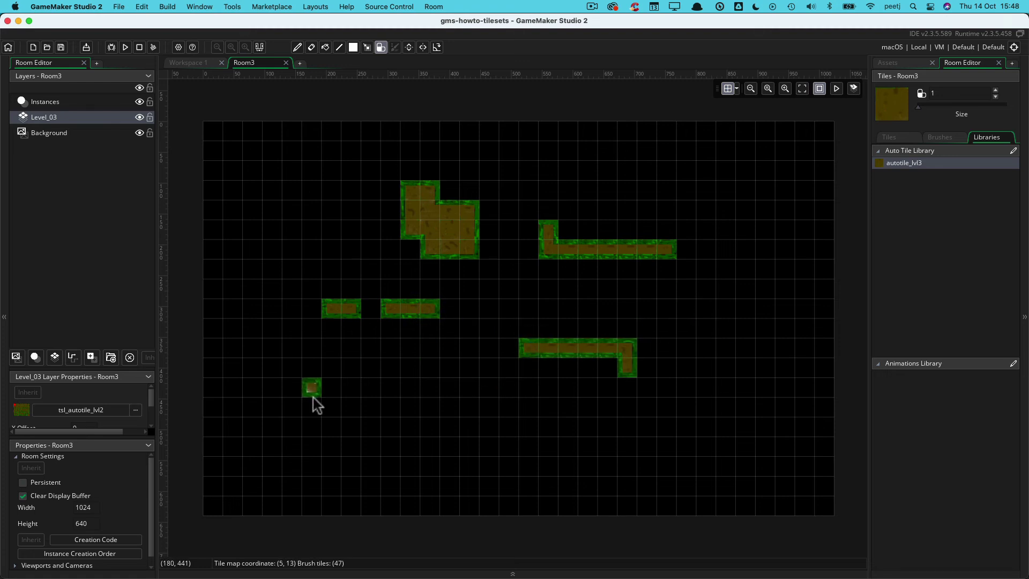
{"action": "left_click_drag", "start_coordinate": [272, 386], "coordinate": [333, 388]}
{"action": "left_click", "coordinate": [349, 390]}
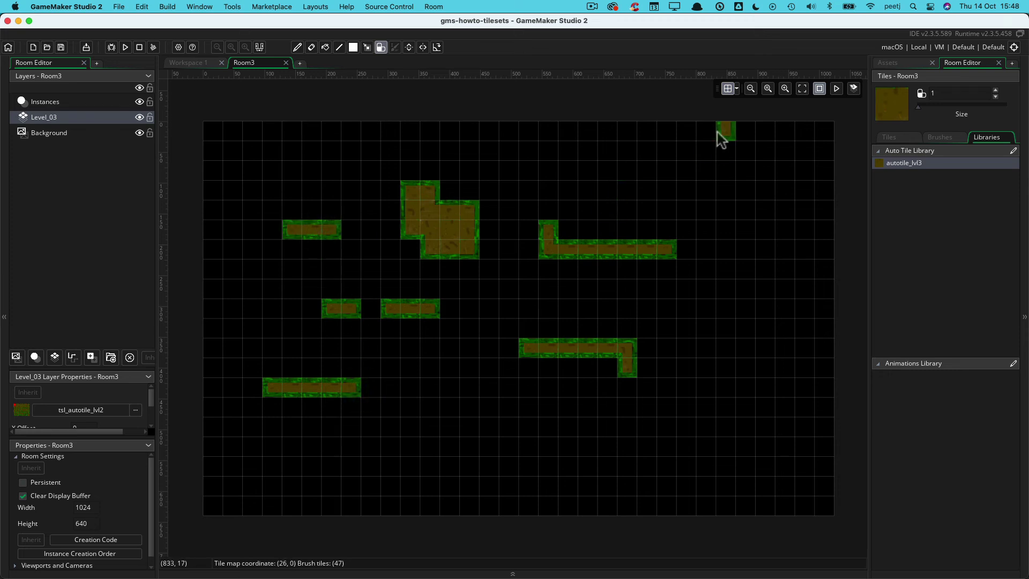
{"action": "mouse_move", "coordinate": [721, 134]}
{"action": "left_mouse_down"}
{"action": "mouse_move", "coordinate": [726, 348]}
{"action": "mouse_move", "coordinate": [739, 349]}
{"action": "mouse_move", "coordinate": [747, 157]}
{"action": "mouse_move", "coordinate": [852, 205]}
{"action": "left_mouse_up"}
Step: Set the auto-tile brush size to 3 and paint the ceiling along the room's top row
{"action": "left_click_drag", "start_coordinate": [923, 107], "coordinate": [929, 106]}
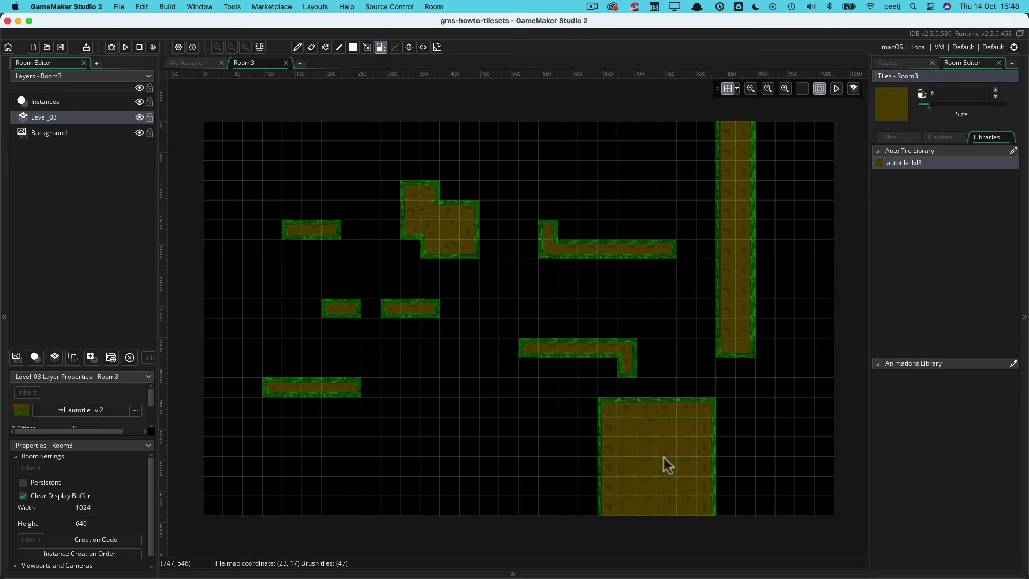
{"action": "left_click_drag", "start_coordinate": [931, 104], "coordinate": [922, 106]}
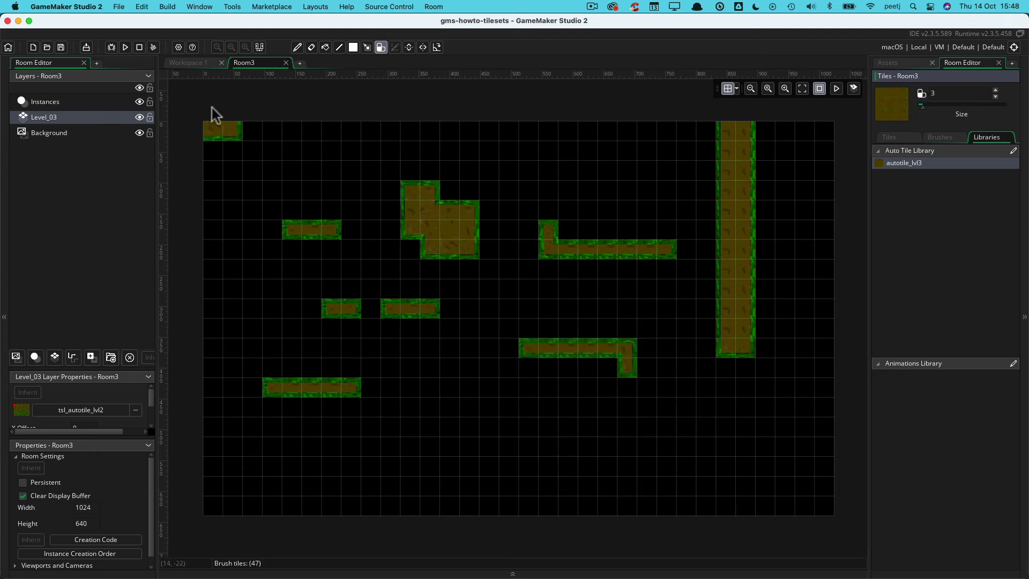
{"action": "left_click", "coordinate": [259, 127]}
{"action": "mouse_move", "coordinate": [260, 125]}
{"action": "left_mouse_down"}
{"action": "mouse_move", "coordinate": [354, 134]}
{"action": "mouse_move", "coordinate": [802, 139]}
{"action": "left_mouse_up"}
Step: Paint a two-row ground strip across the room's bottom, undoing an extra raised block
{"action": "left_click", "coordinate": [232, 523]}
{"action": "left_click_drag", "start_coordinate": [228, 516], "coordinate": [810, 512]}
{"action": "left_click_drag", "start_coordinate": [217, 507], "coordinate": [783, 520]}
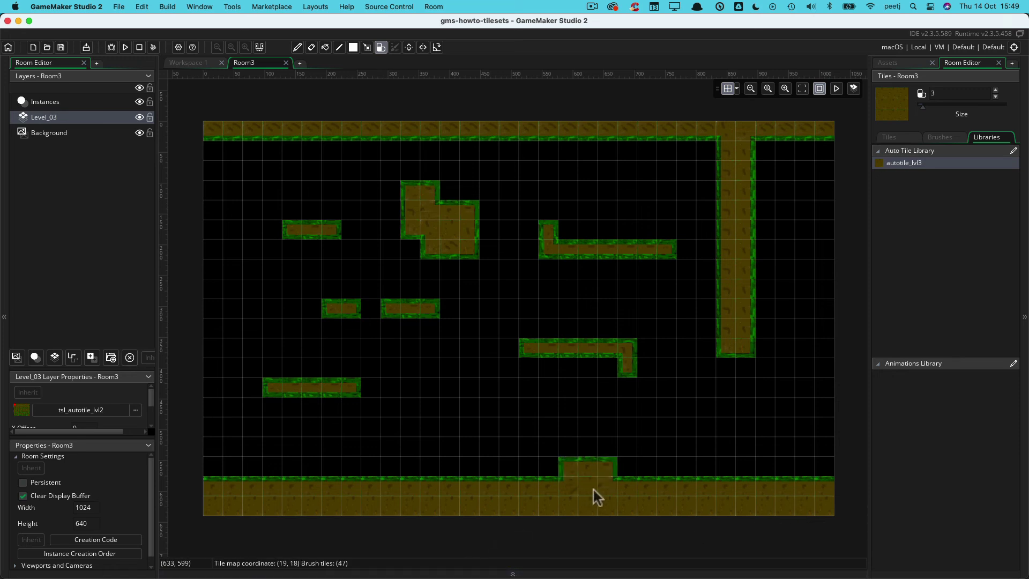
{"action": "left_click", "coordinate": [610, 489]}
{"action": "key", "text": "super+z"}
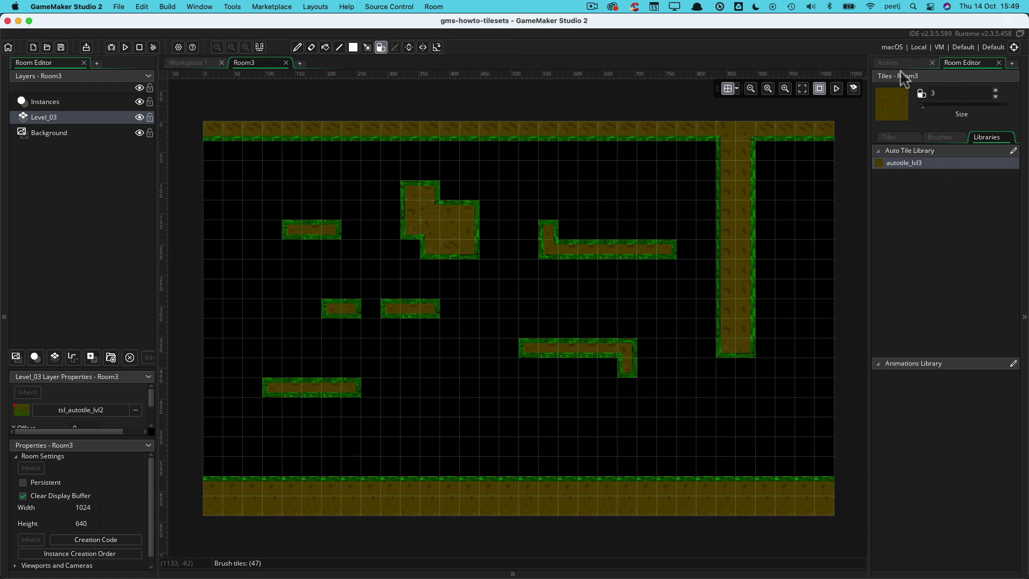
Step: Using single dirt tiles and the Line tool, draw walls down the room's left and right edges
{"action": "left_click", "coordinate": [893, 137]}
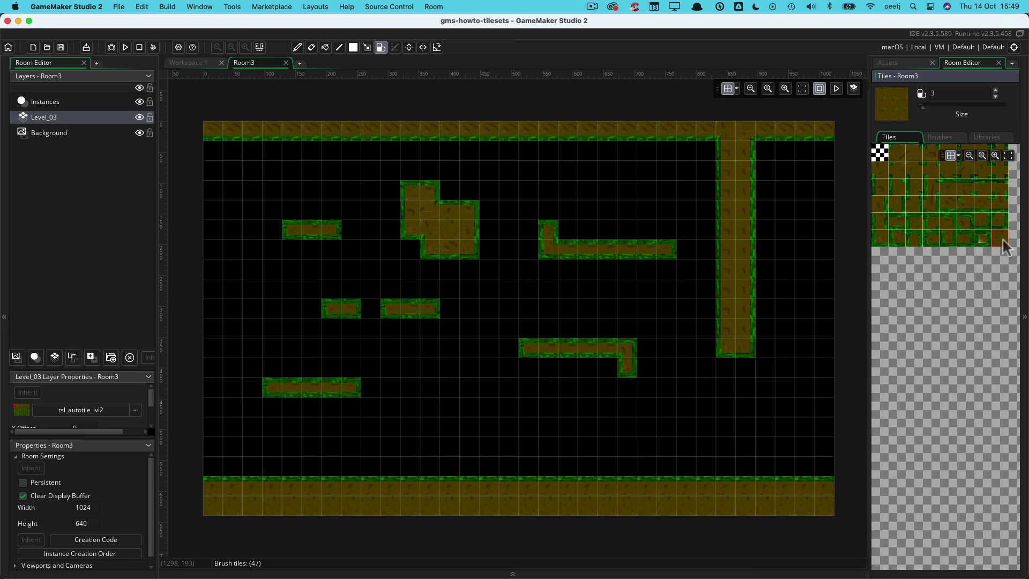
{"action": "key", "text": "p"}
{"action": "left_click", "coordinate": [339, 50]}
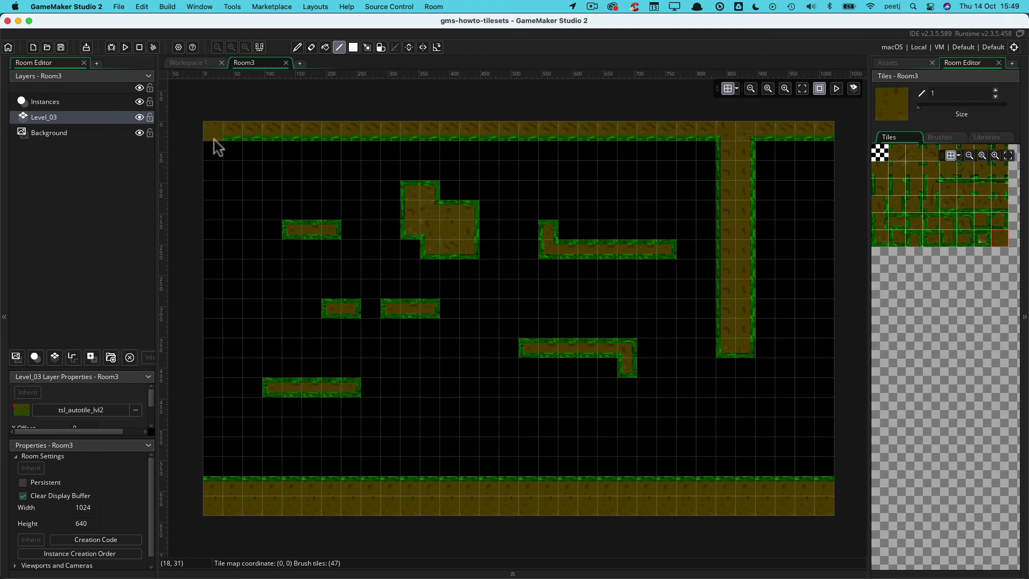
{"action": "left_click_drag", "start_coordinate": [213, 139], "coordinate": [214, 481]}
{"action": "left_click_drag", "start_coordinate": [827, 134], "coordinate": [826, 478]}
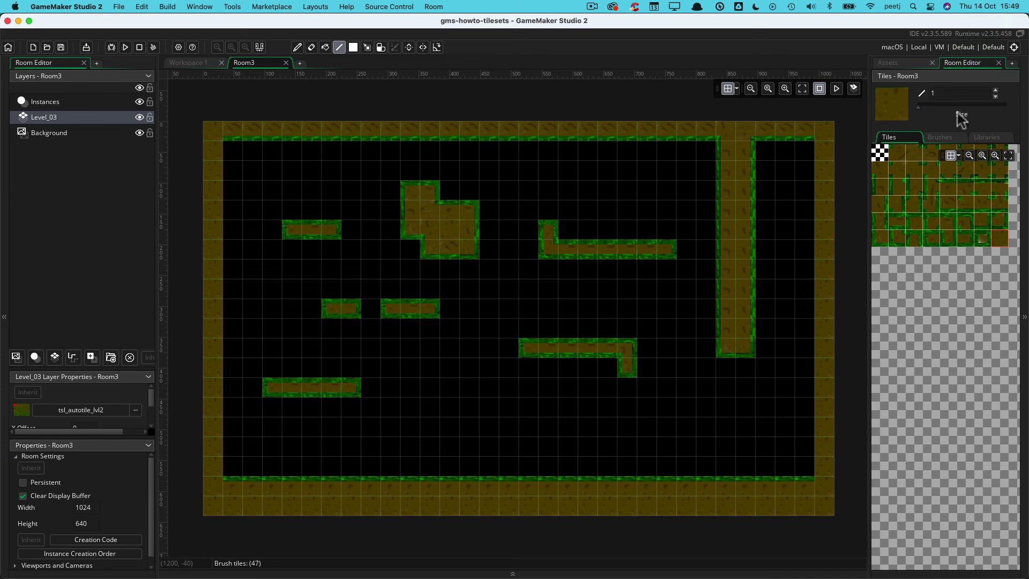
Step: Extend a middle platform down into a long autotile_lvl3 column, erasing its bottom tile and a stray tile
{"action": "left_click", "coordinate": [987, 138]}
{"action": "left_click", "coordinate": [903, 162]}
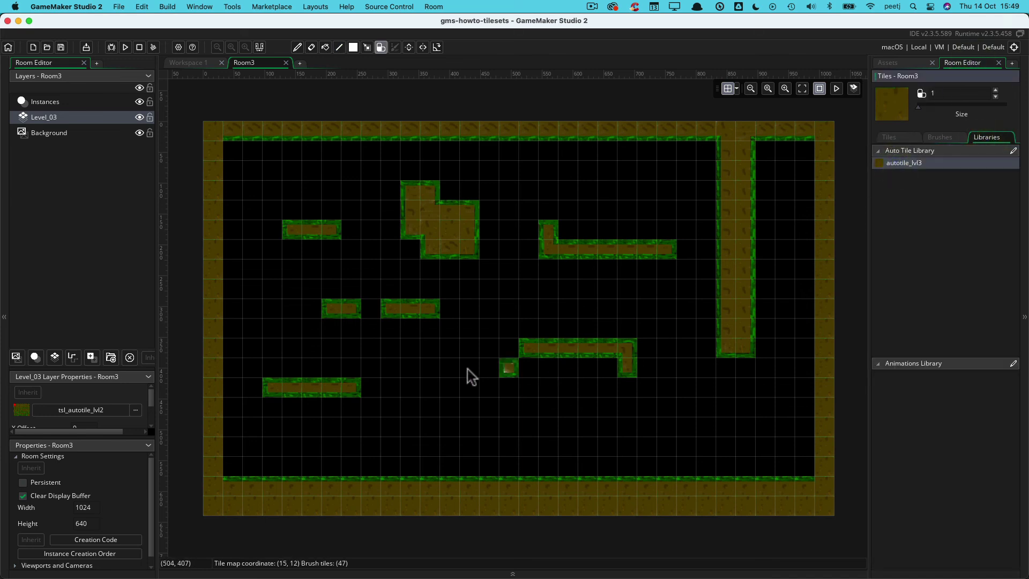
{"action": "left_click", "coordinate": [431, 332]}
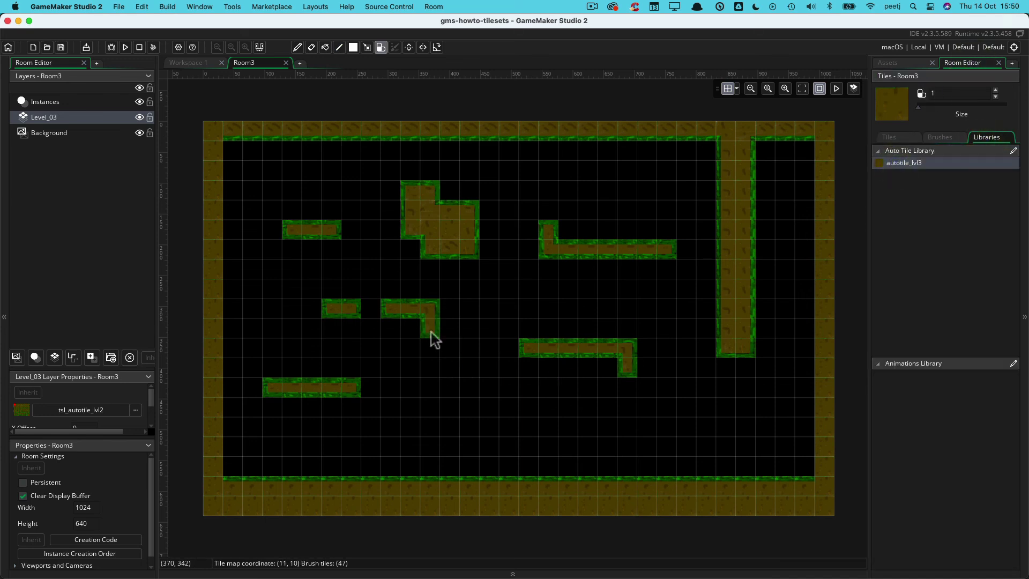
{"action": "left_click_drag", "start_coordinate": [430, 357], "coordinate": [432, 435]}
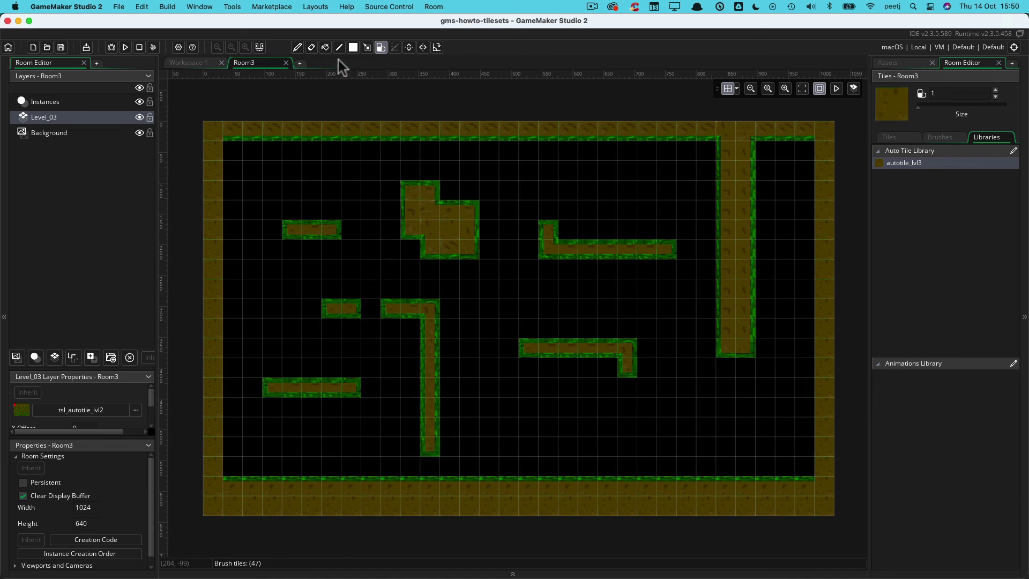
{"action": "left_click", "coordinate": [311, 47]}
{"action": "left_click", "coordinate": [433, 446]}
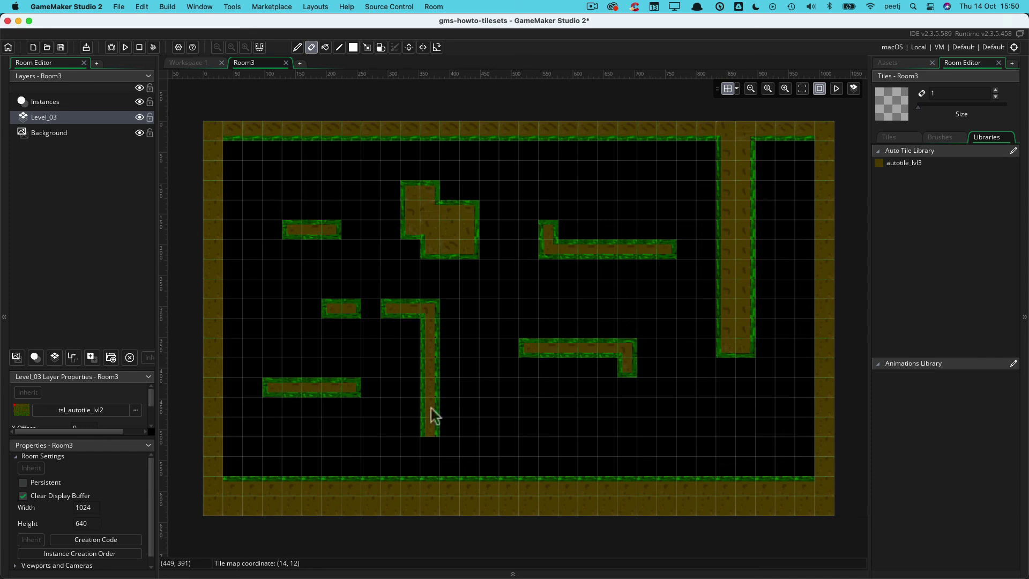
{"action": "left_click", "coordinate": [377, 483]}
Step: Build a raised autotile_lvl3 step in the bottom-right corner and erase the tile jutting left
{"action": "left_click", "coordinate": [903, 164]}
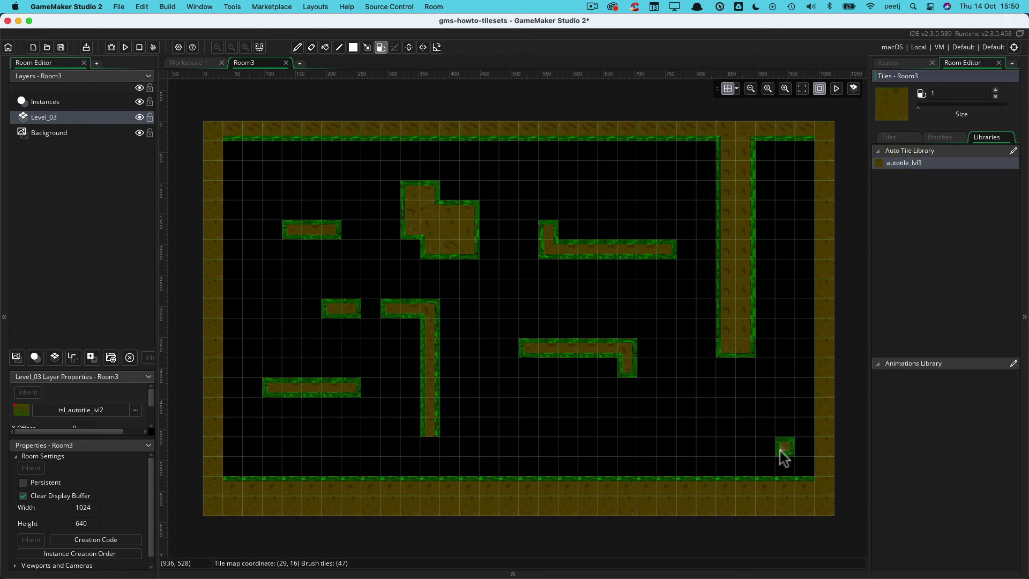
{"action": "mouse_move", "coordinate": [779, 461]}
{"action": "left_mouse_down"}
{"action": "mouse_move", "coordinate": [776, 415]}
{"action": "mouse_move", "coordinate": [801, 403]}
{"action": "left_mouse_up"}
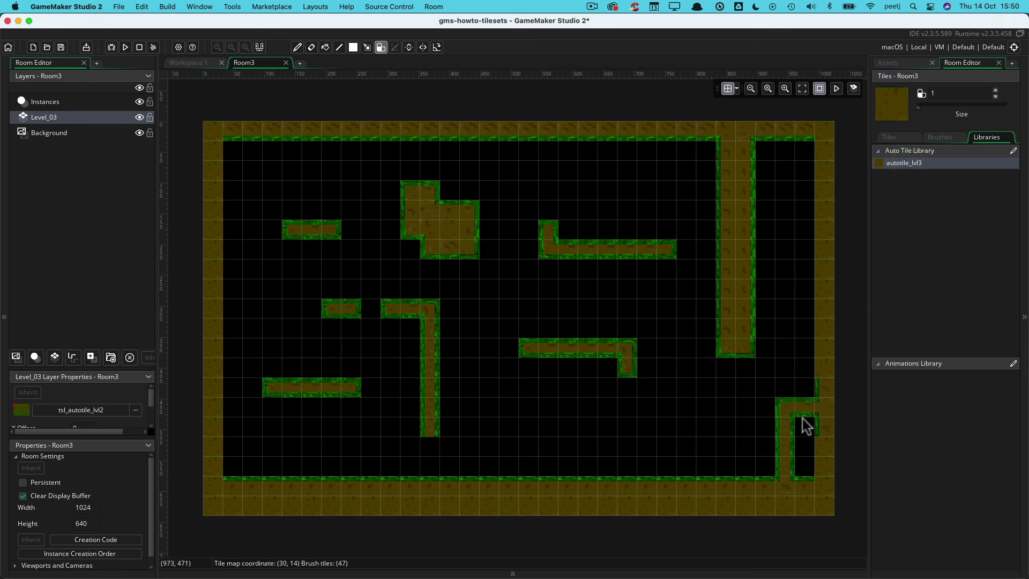
{"action": "left_click_drag", "start_coordinate": [801, 445], "coordinate": [802, 465]}
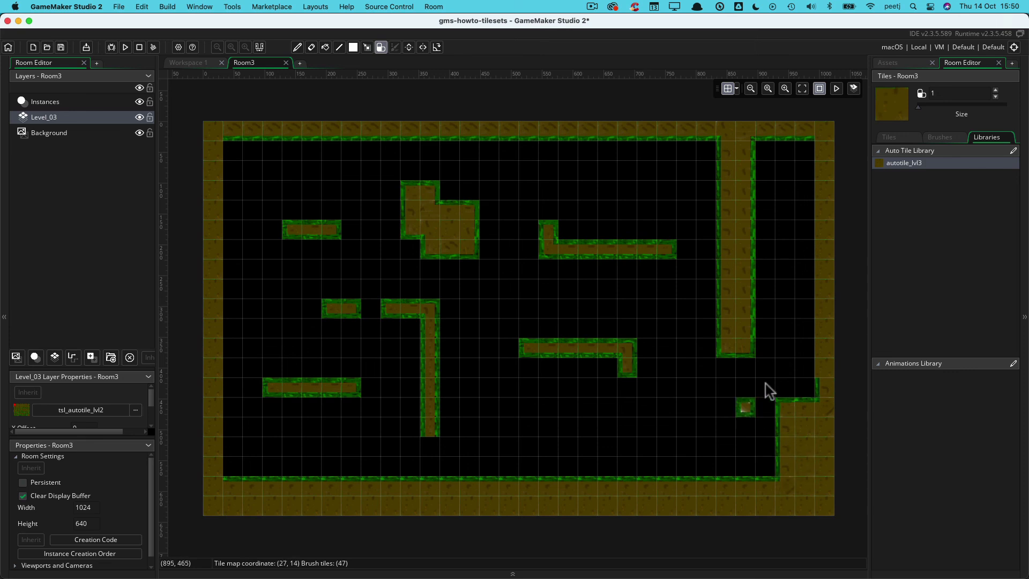
{"action": "right_click", "coordinate": [765, 407]}
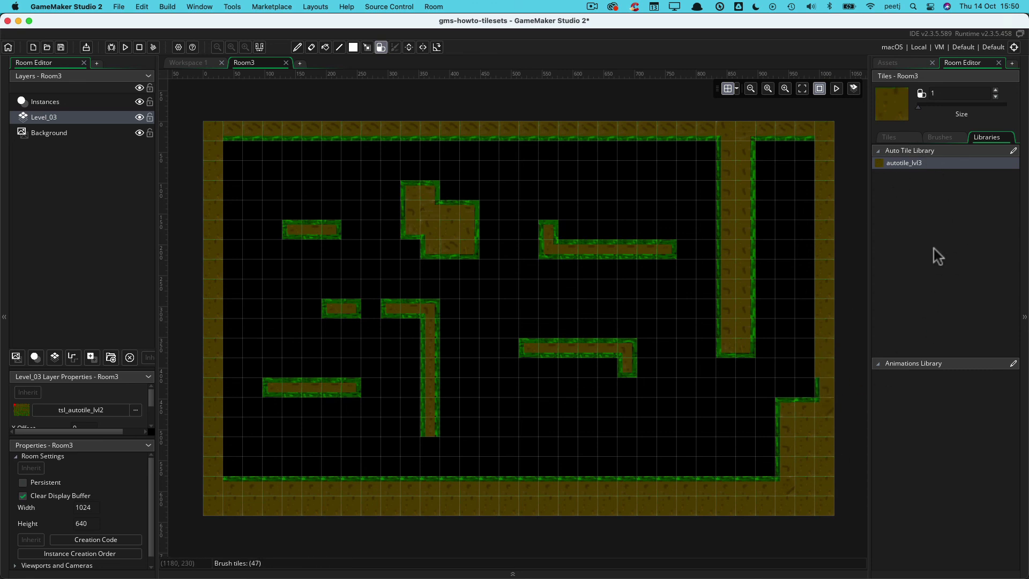
Step: Cover two grass edges on the right wall with plain dirt tiles, then reselect autotile_lvl3
{"action": "left_click", "coordinate": [893, 137]}
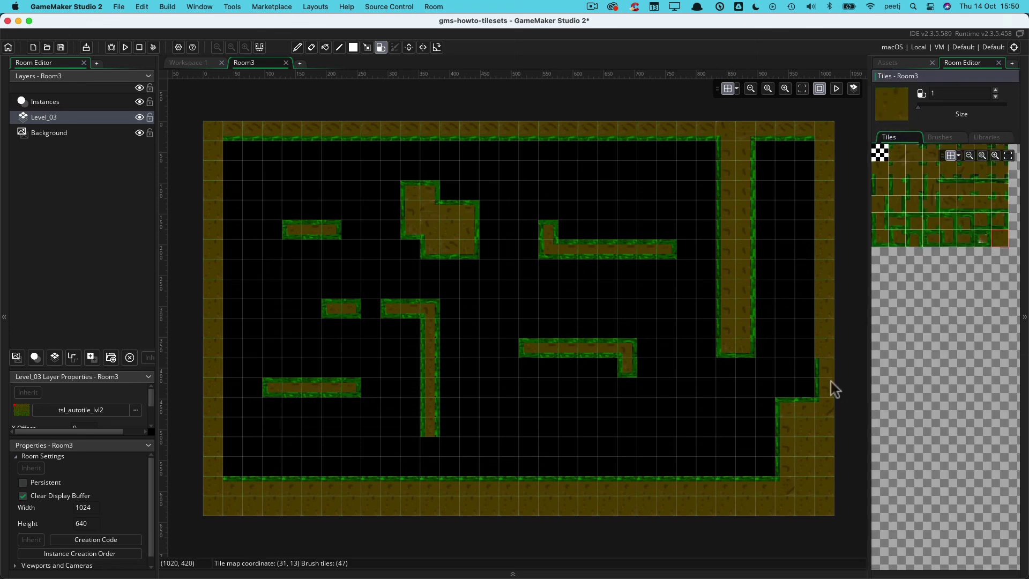
{"action": "left_click", "coordinate": [1000, 239]}
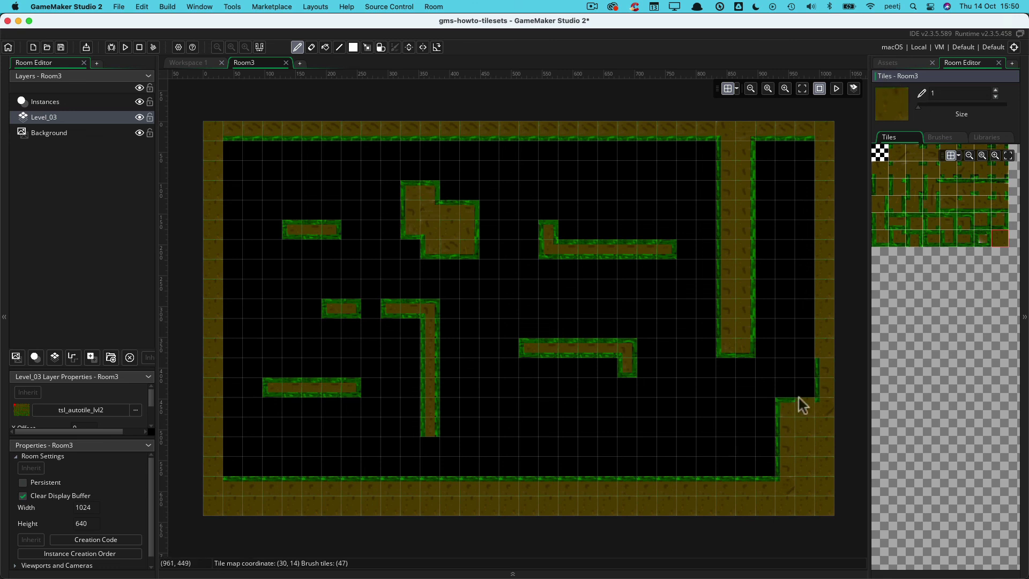
{"action": "left_click", "coordinate": [827, 390]}
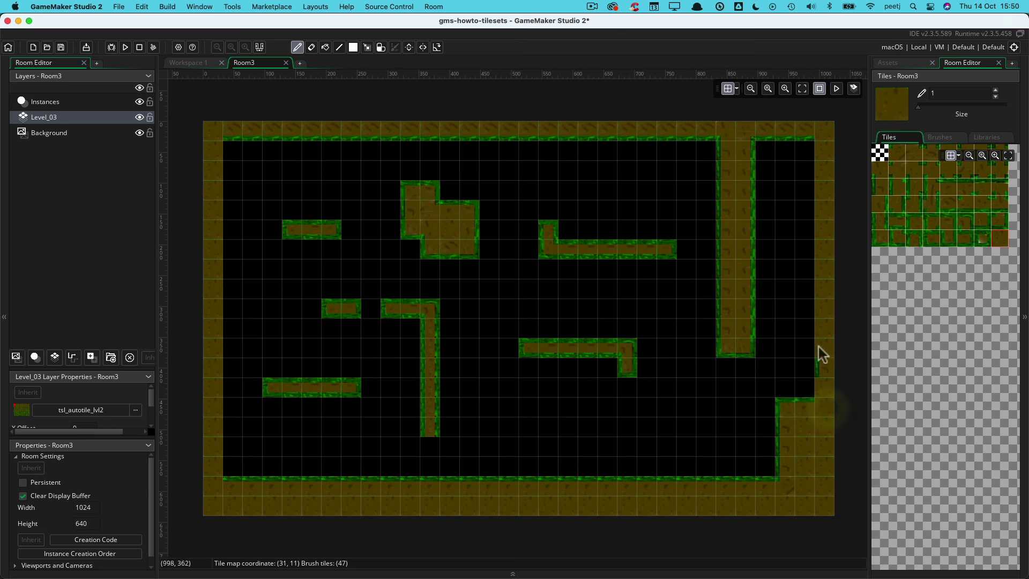
{"action": "left_click", "coordinate": [822, 369]}
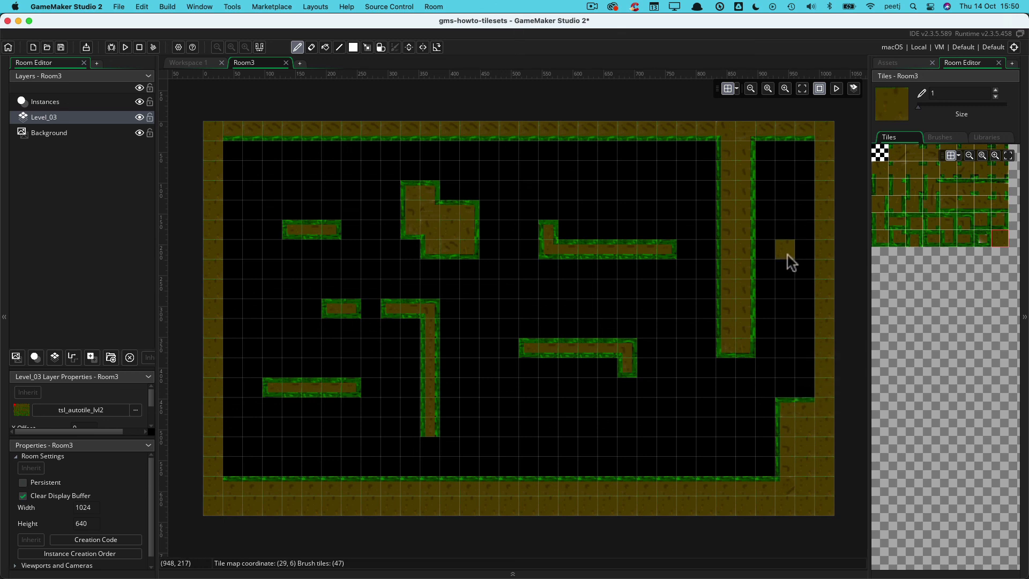
{"action": "left_click", "coordinate": [987, 136]}
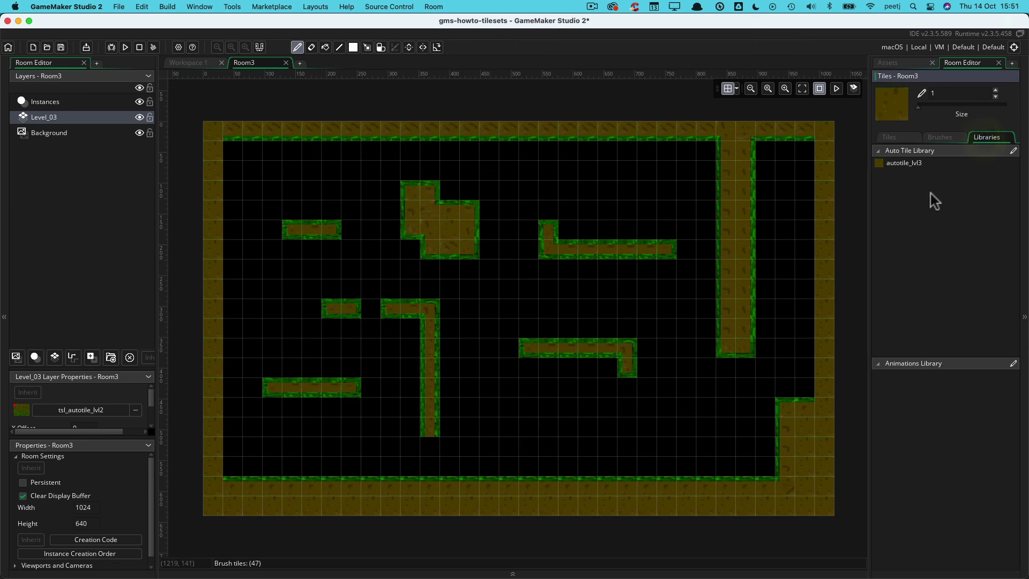
{"action": "left_click", "coordinate": [911, 163]}
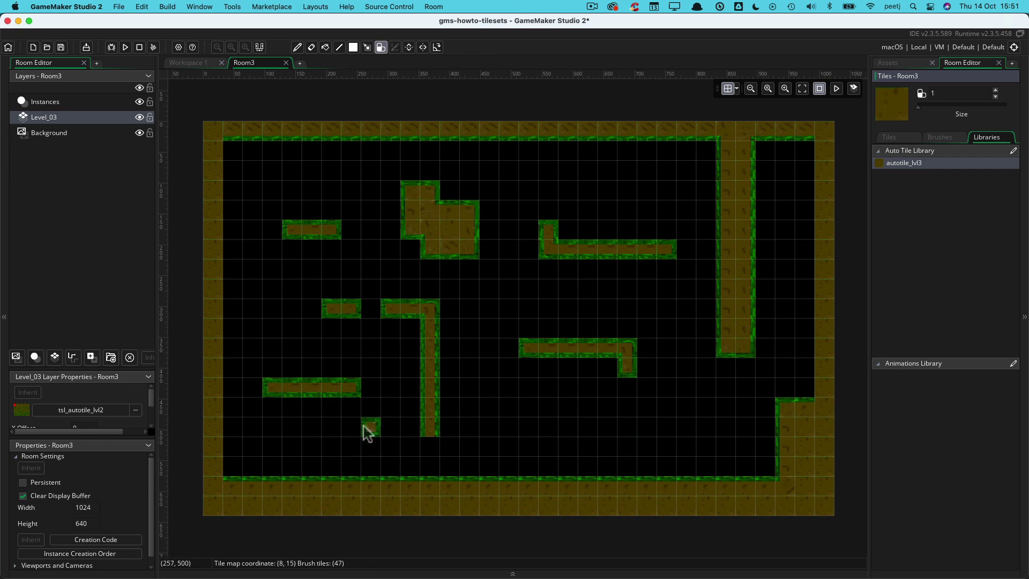
{"action": "left_click", "coordinate": [408, 351]}
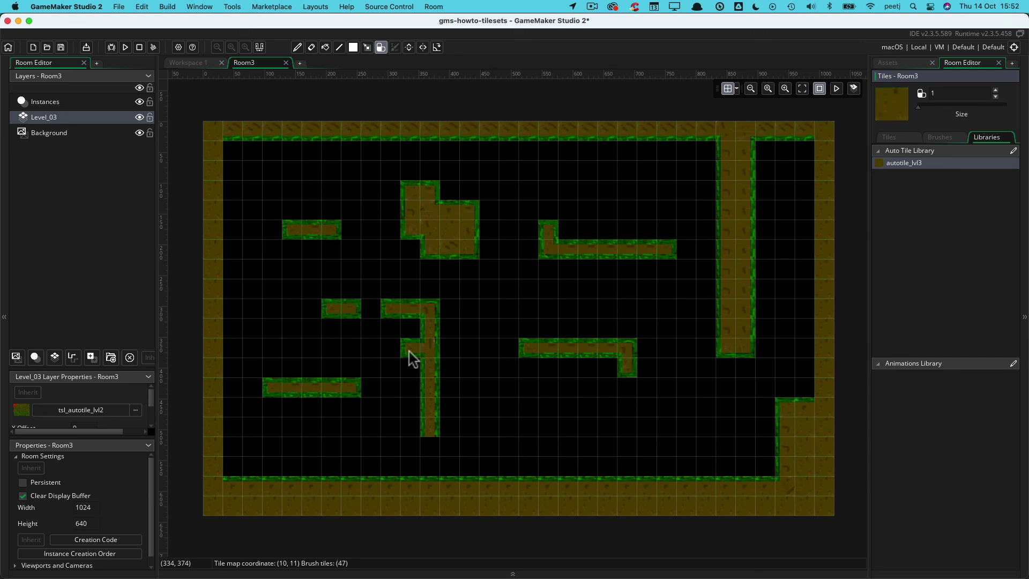
{"action": "right_click", "coordinate": [410, 352]}
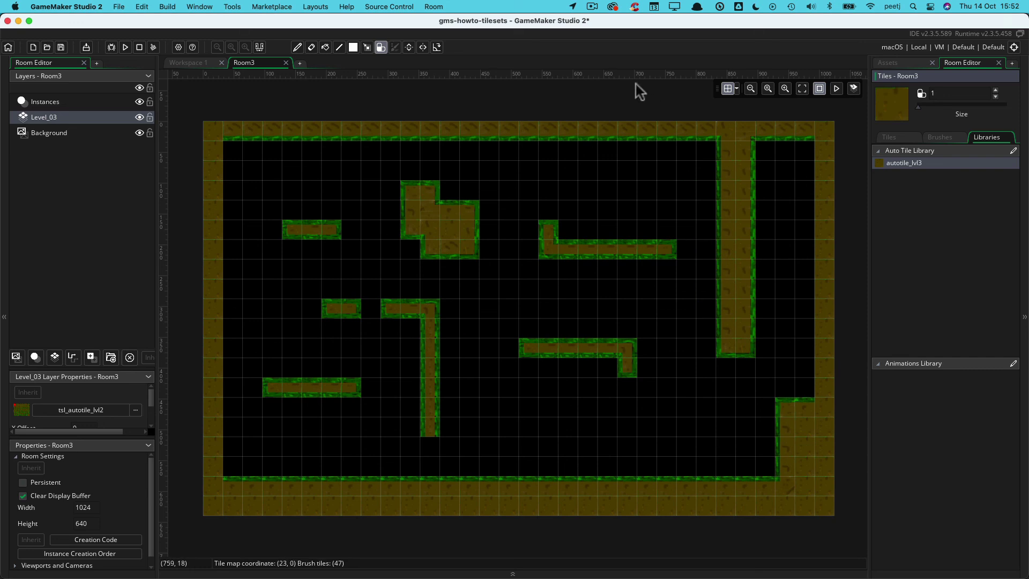